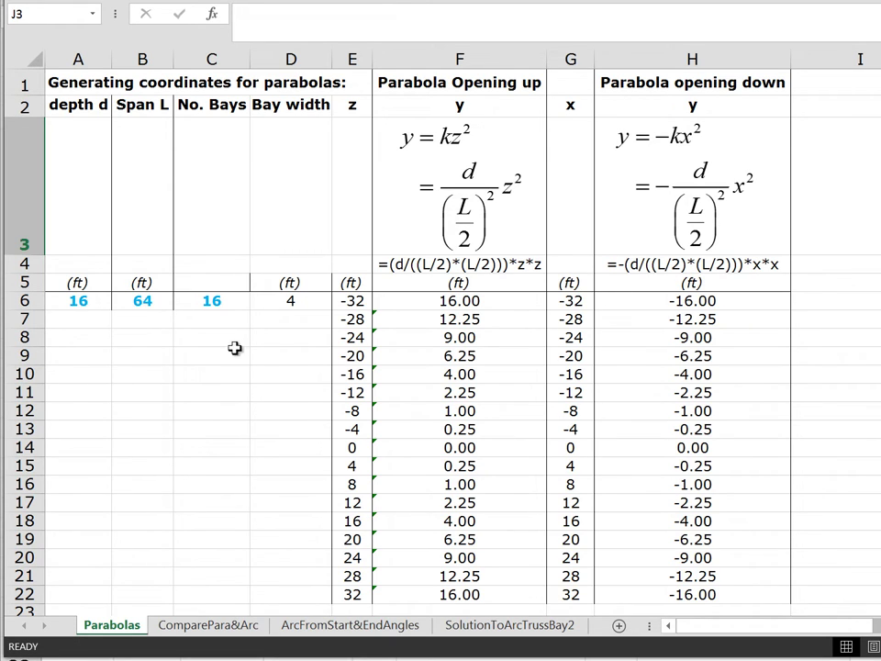
Examine the bay width formula, the z and x columns, and the y columns for the upward and downward parabolas.
click(287, 300)
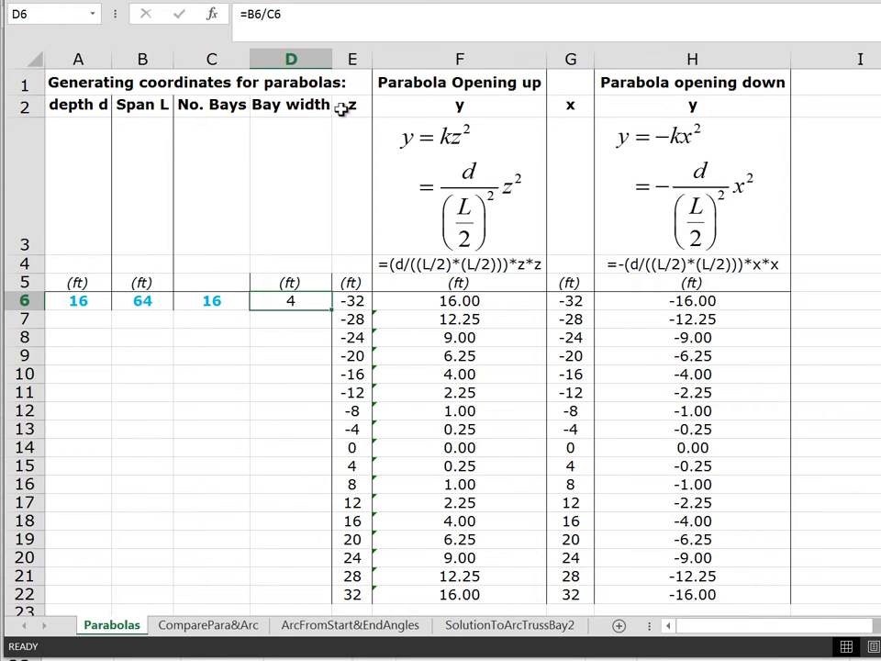
drag(342, 110, 346, 586)
drag(560, 110, 556, 592)
drag(449, 104, 450, 597)
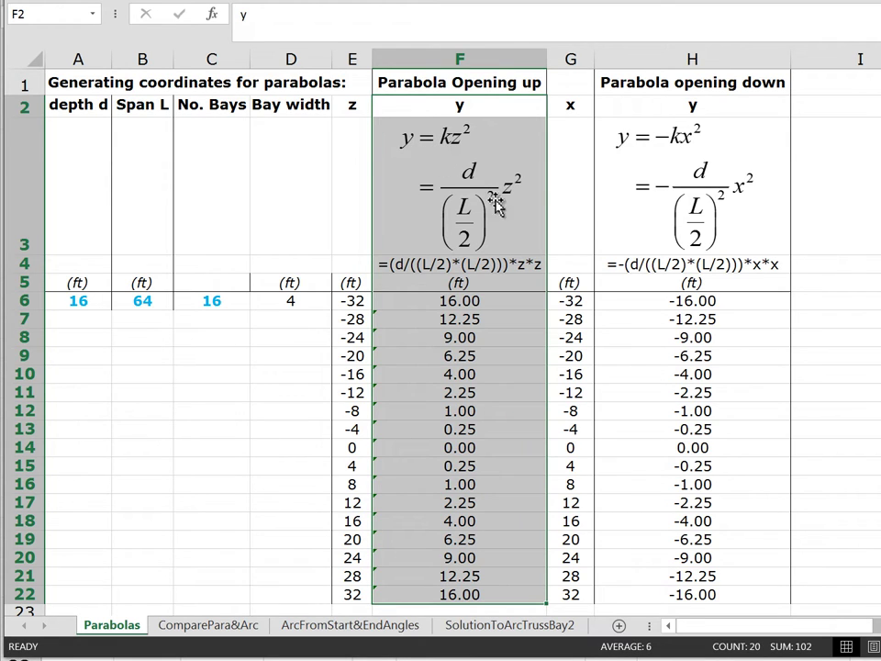
drag(688, 106, 665, 595)
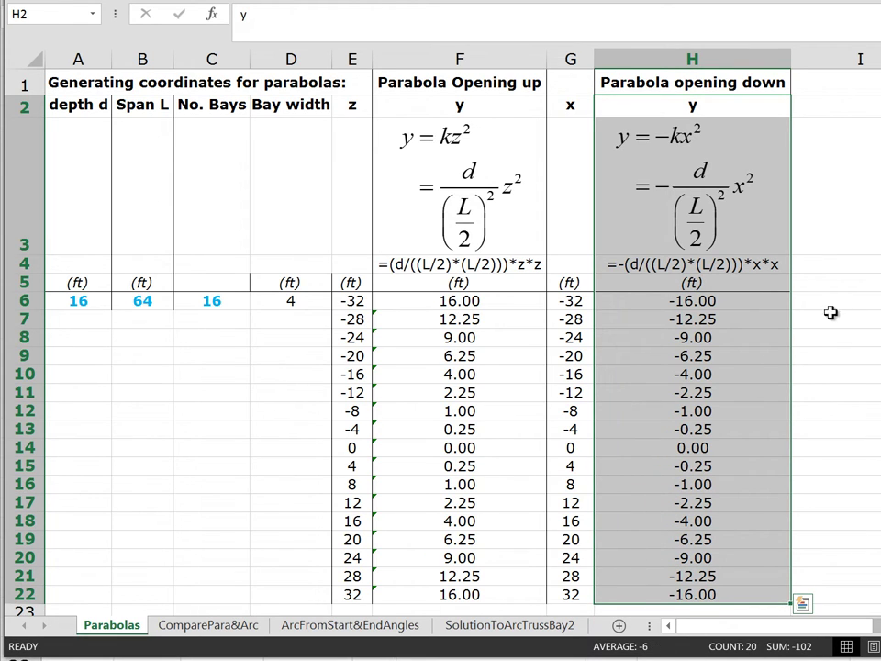
click(864, 234)
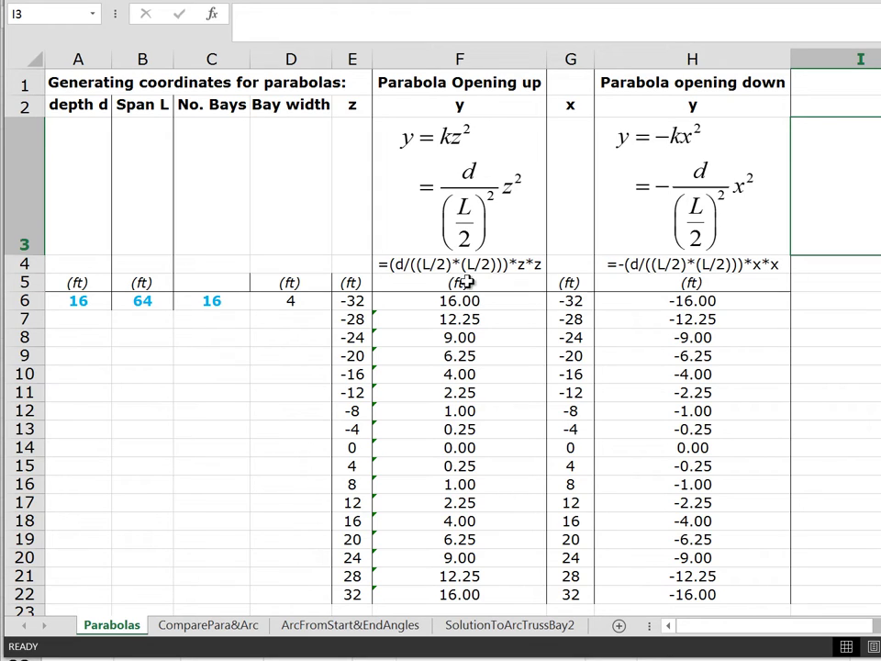
click(361, 302)
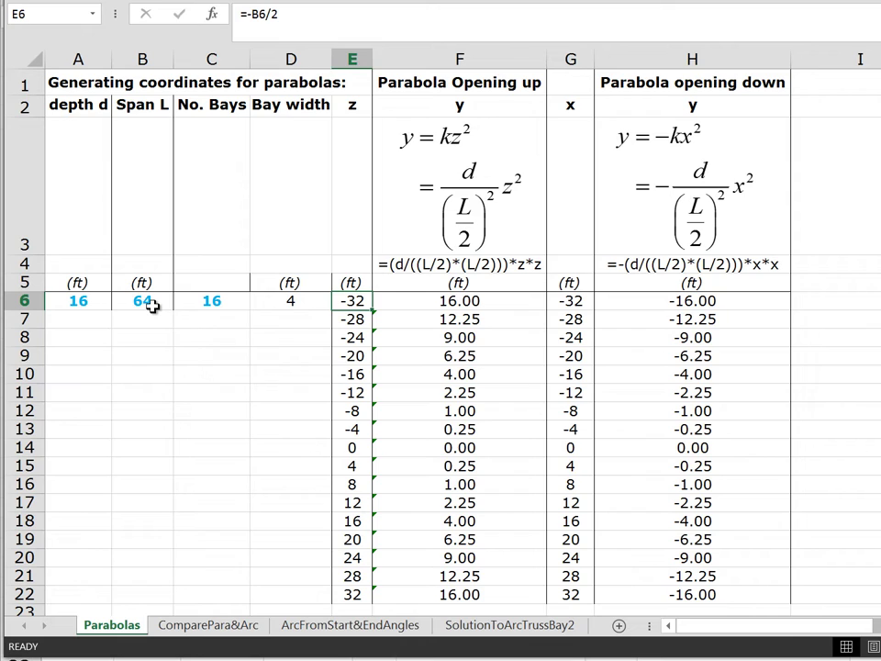
click(350, 319)
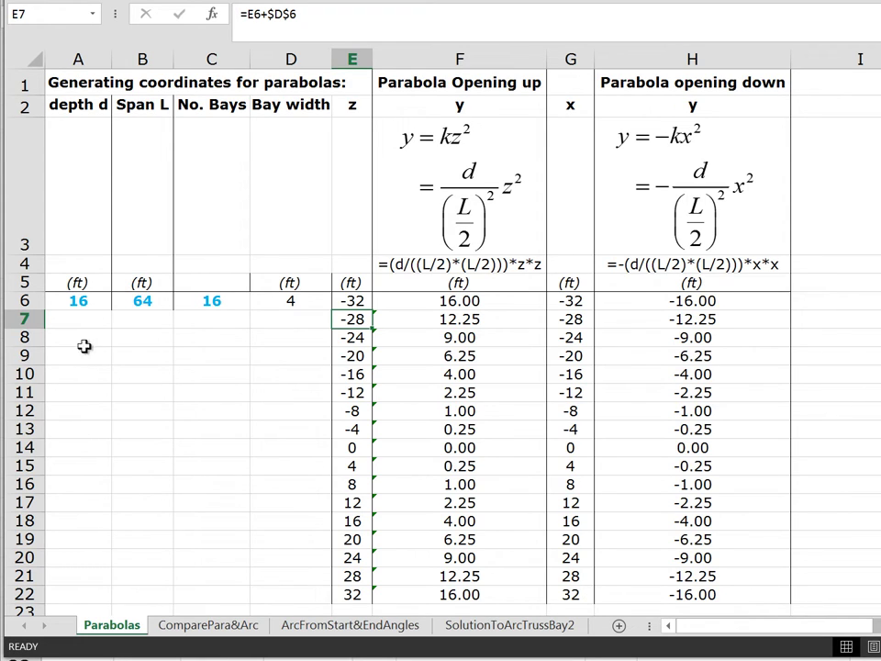
Test the parabola table with a depth d of 12 ft, restore it to 16 ft, and inspect the first upward y formula.
click(86, 307)
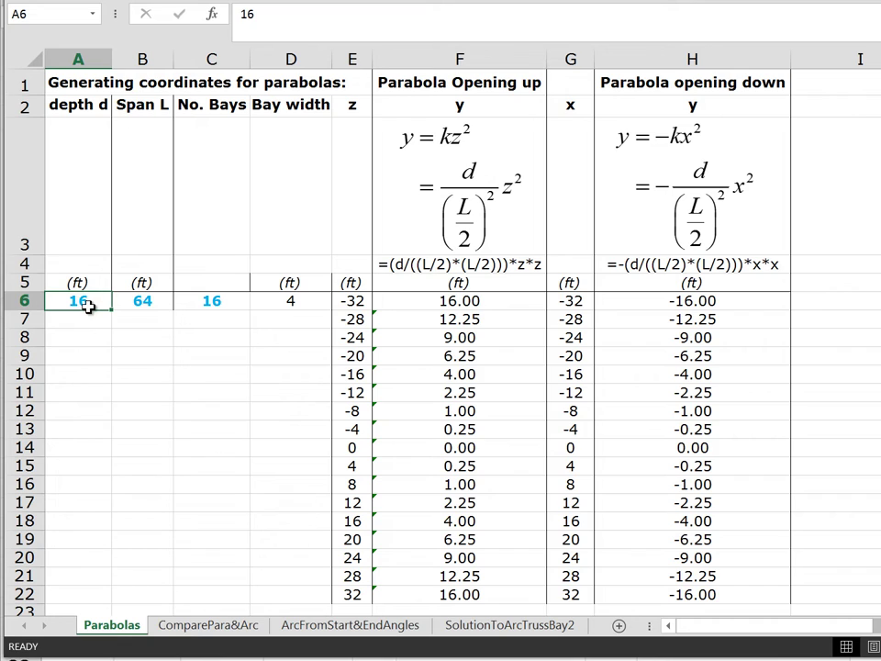
text(12)
click(102, 356)
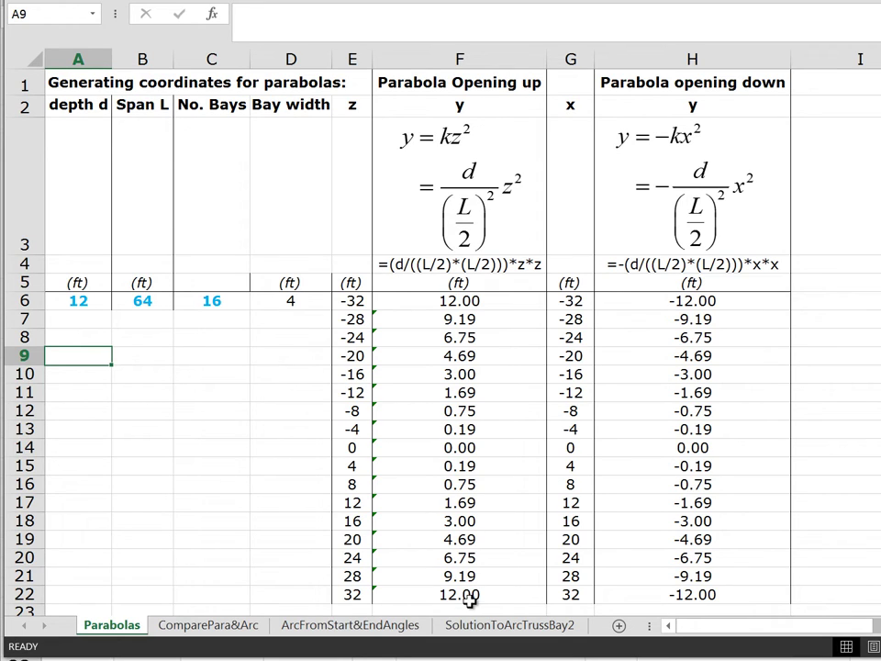
click(95, 301)
text(16)
click(134, 389)
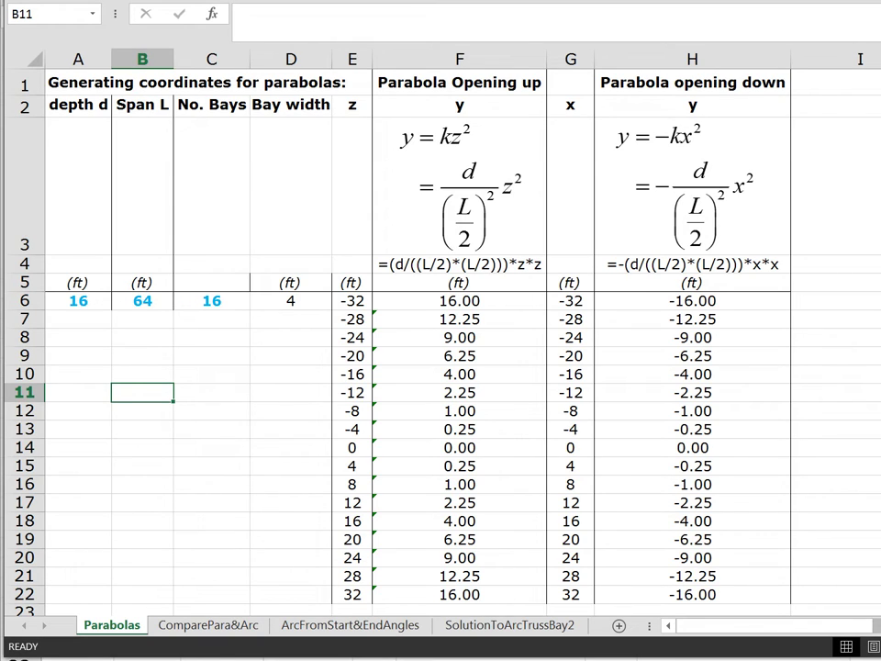
click(459, 300)
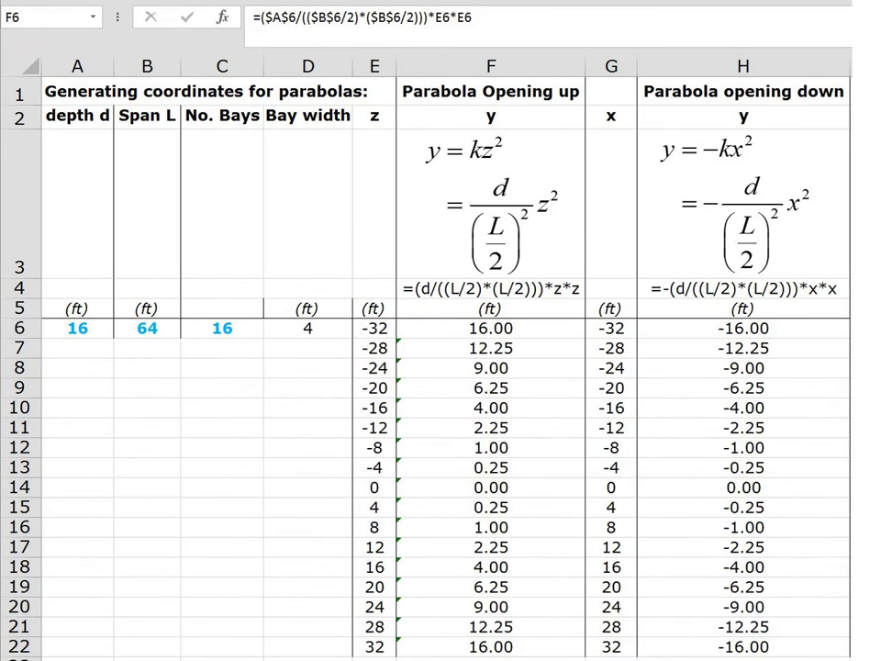
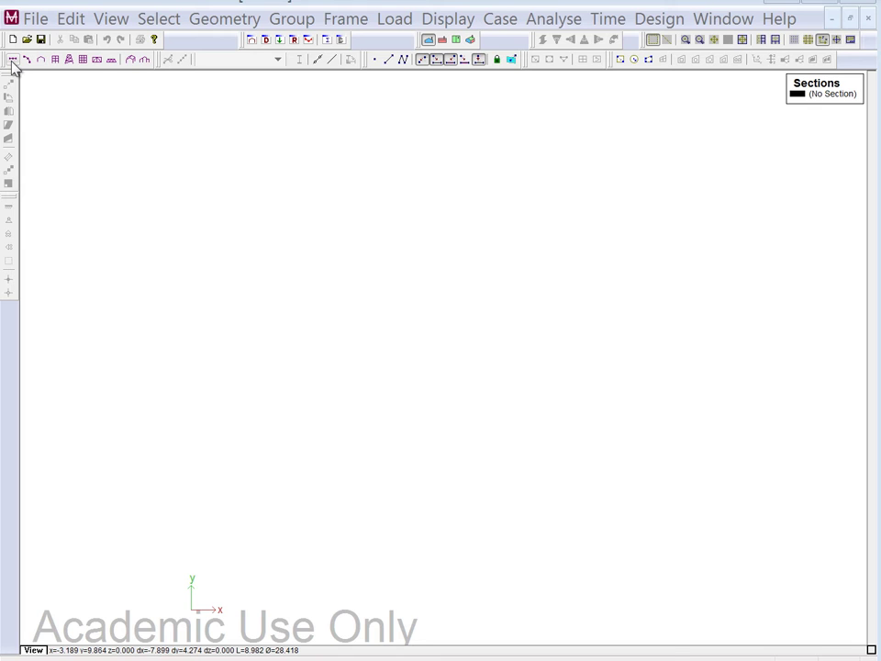
In Multiframe, generate a continuous beam with 16 spans and no internal or end restraints.
click(12, 59)
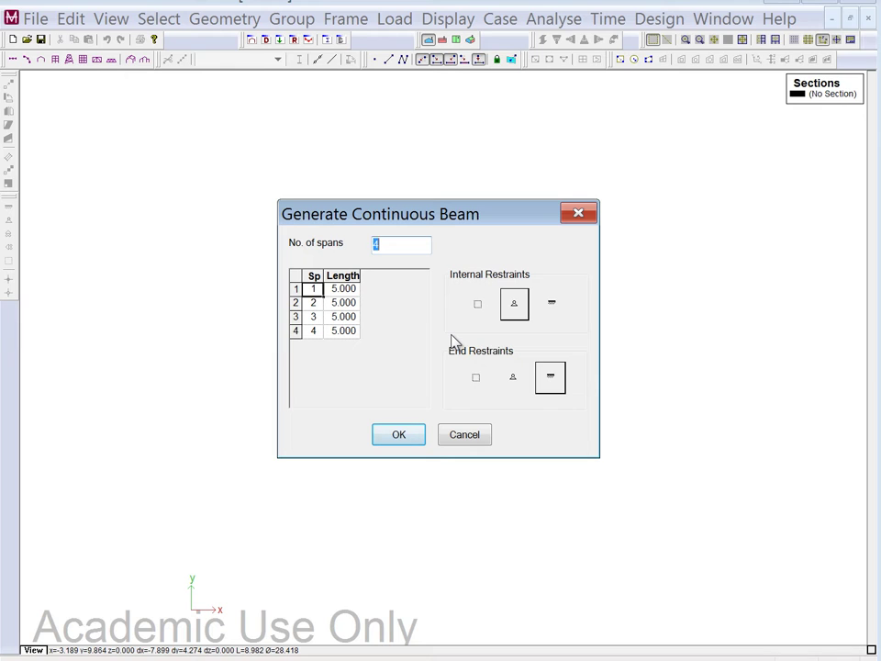
text(16)
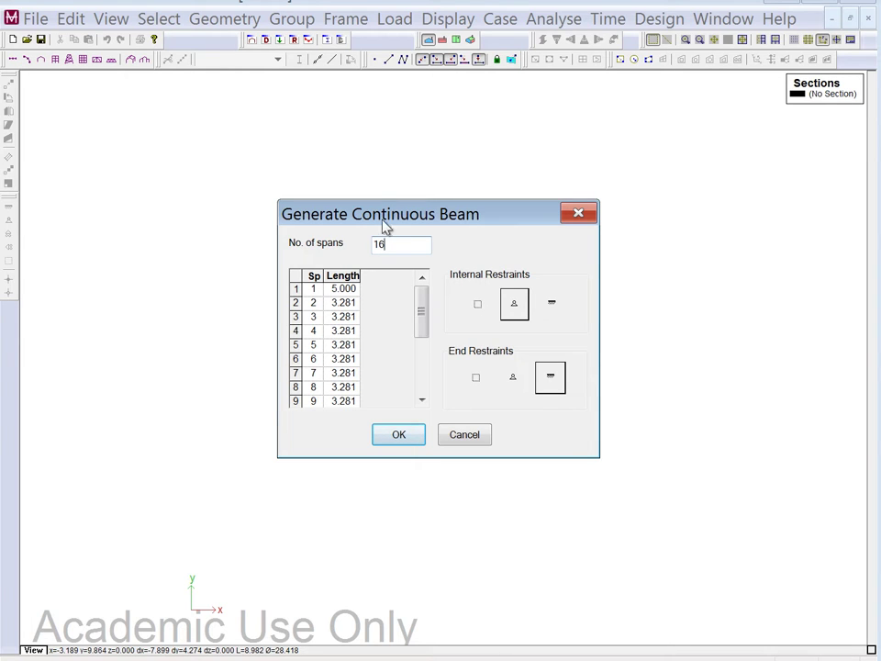
click(481, 305)
click(476, 380)
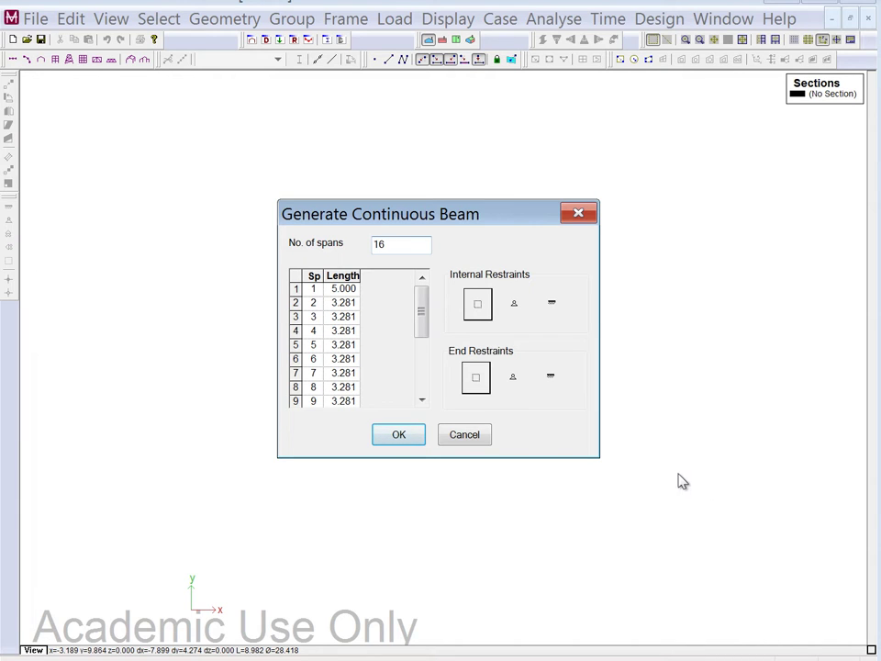
click(399, 442)
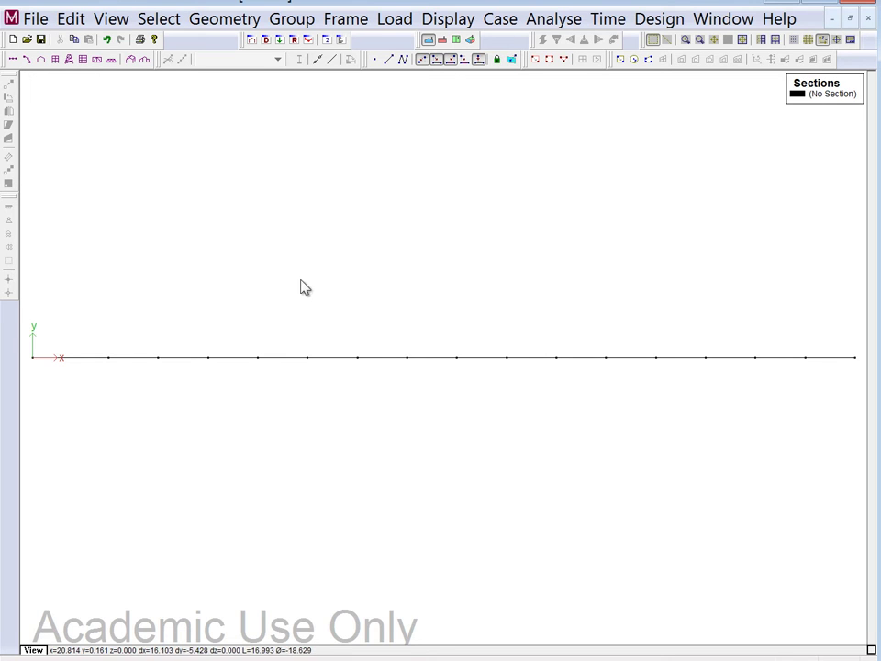
Replace the joint table's x and y coordinates with the downward parabola values copied from G6:H22 of the Excel Parabolas sheet.
click(265, 39)
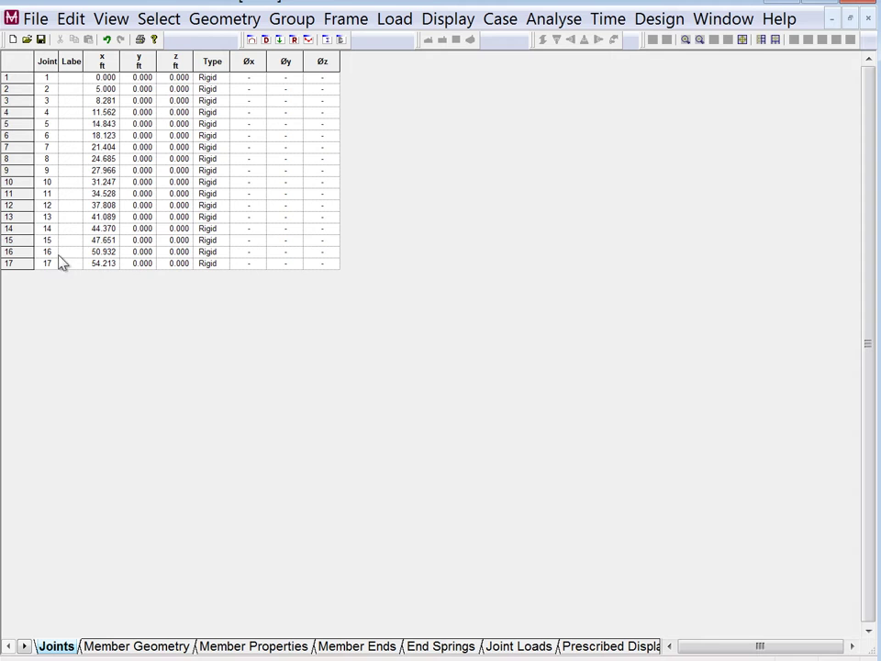
key(alt+Tab)
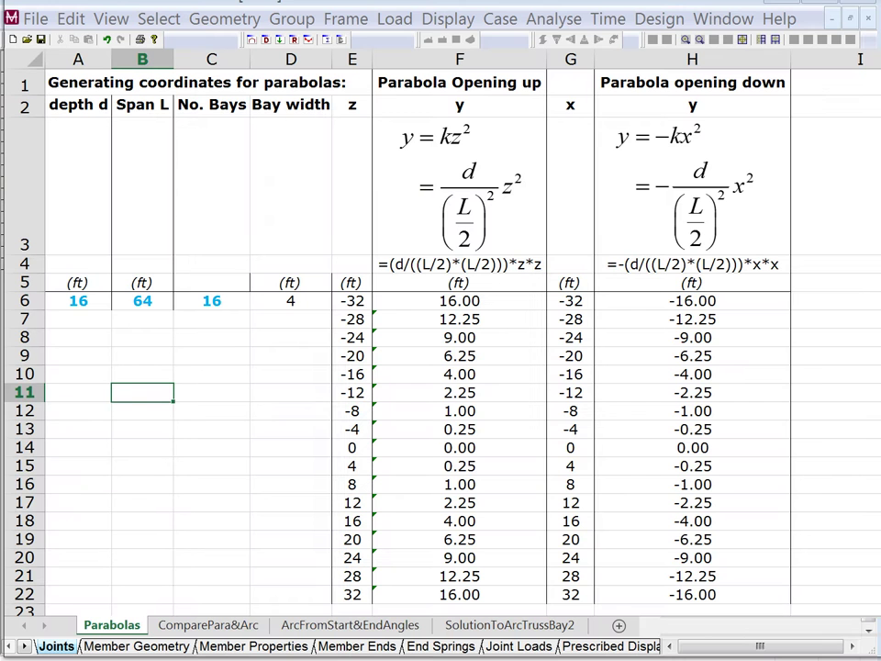
mouse_move(570, 301)
mouse_down()
mouse_move(637, 372)
mouse_move(678, 484)
mouse_move(692, 594)
mouse_up()
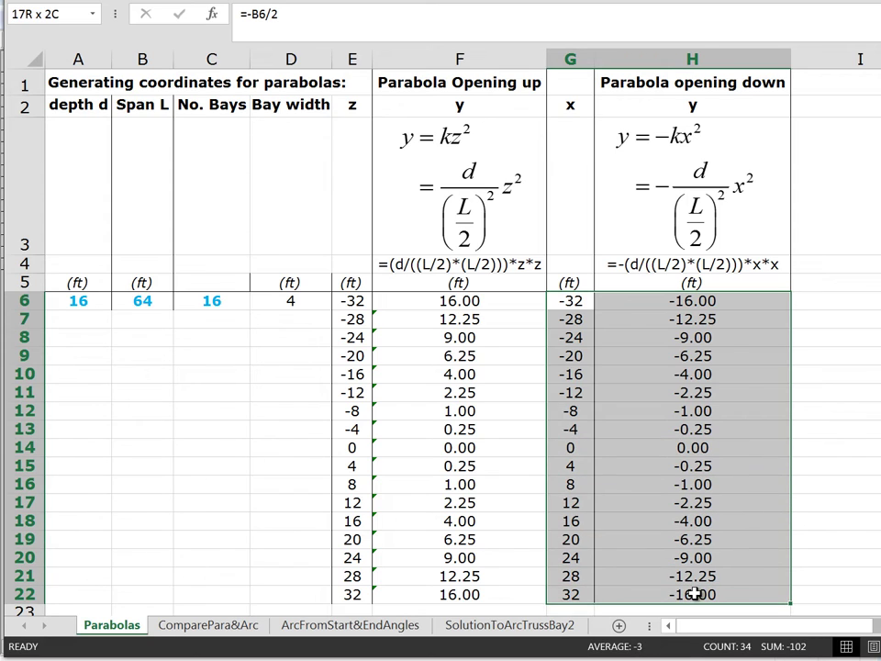
key(ctrl+c)
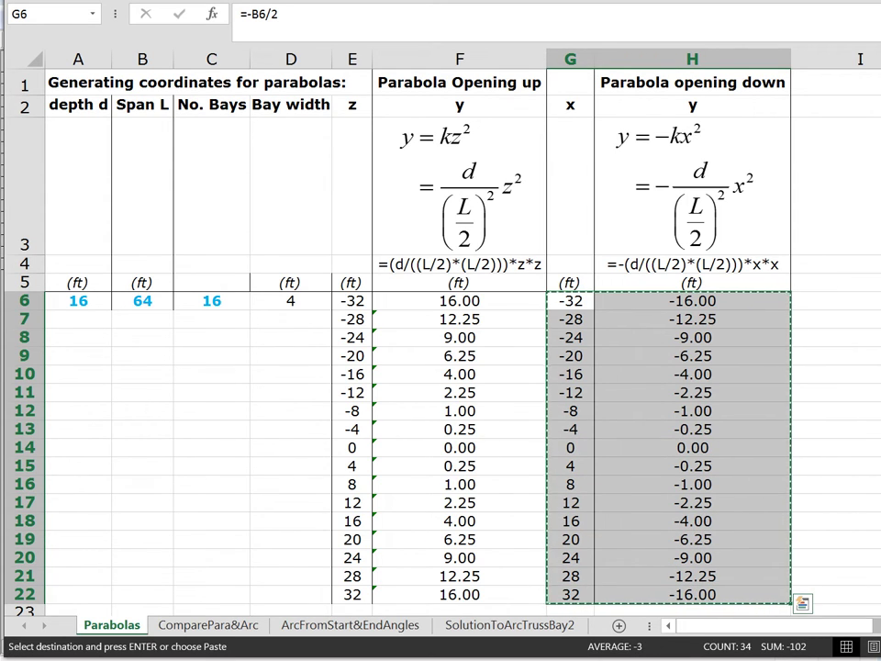
key(alt+Tab)
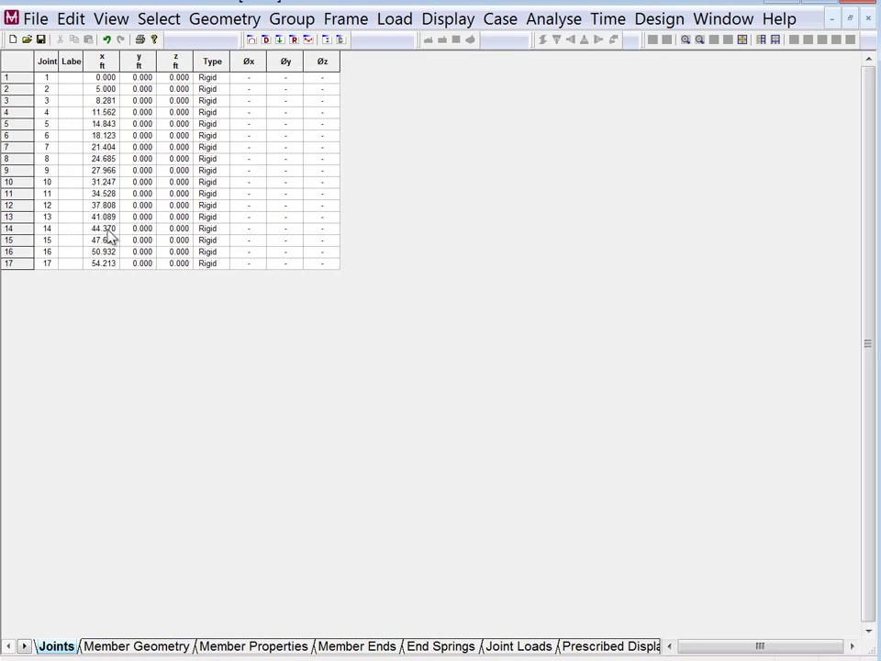
drag(104, 79, 135, 265)
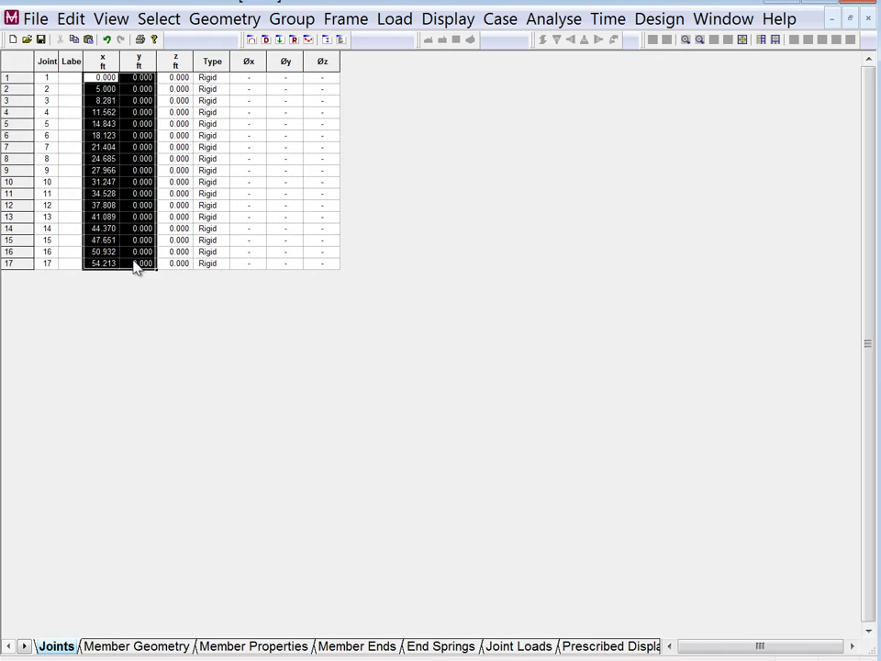
key(ctrl+v)
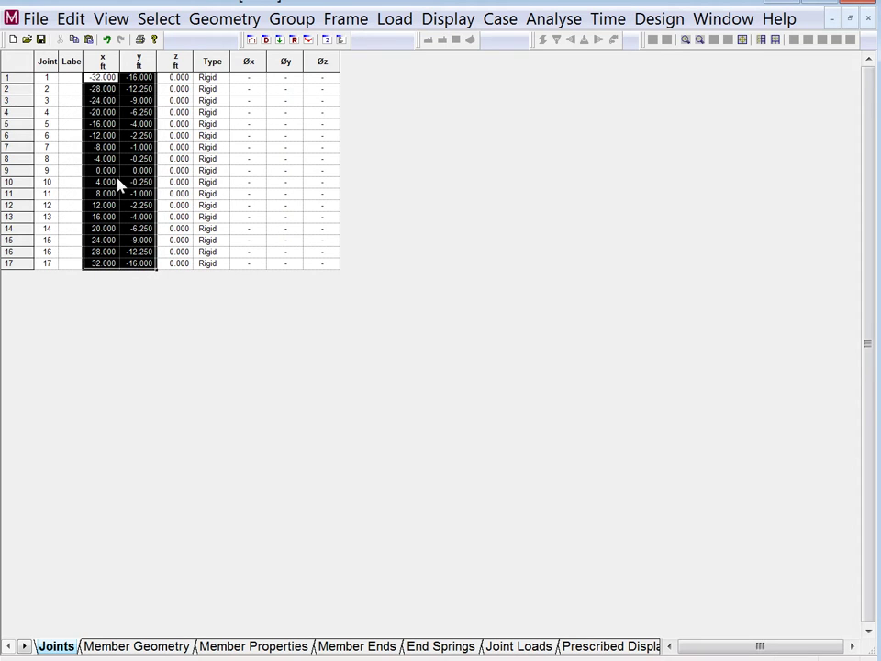
click(251, 39)
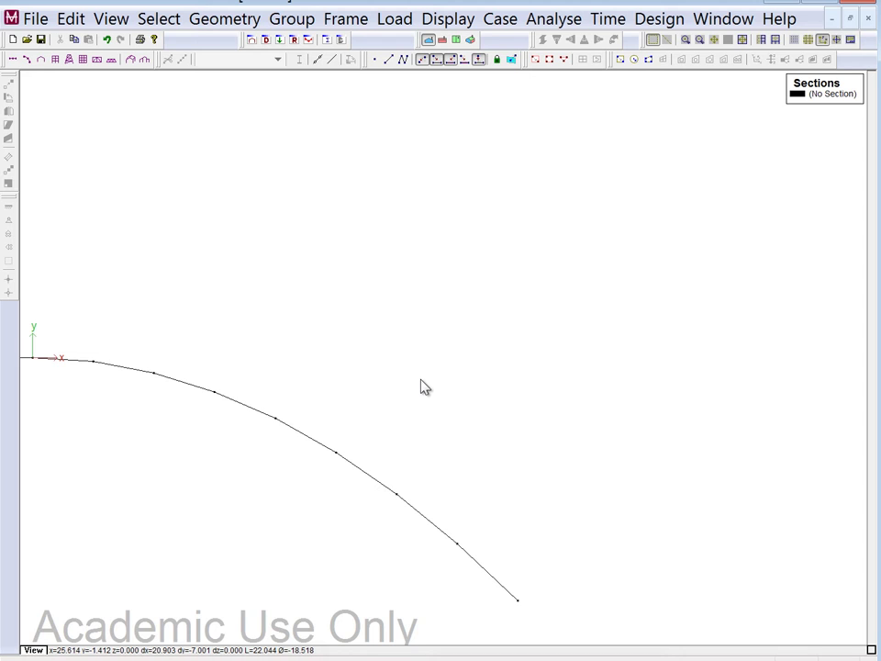
key(Home)
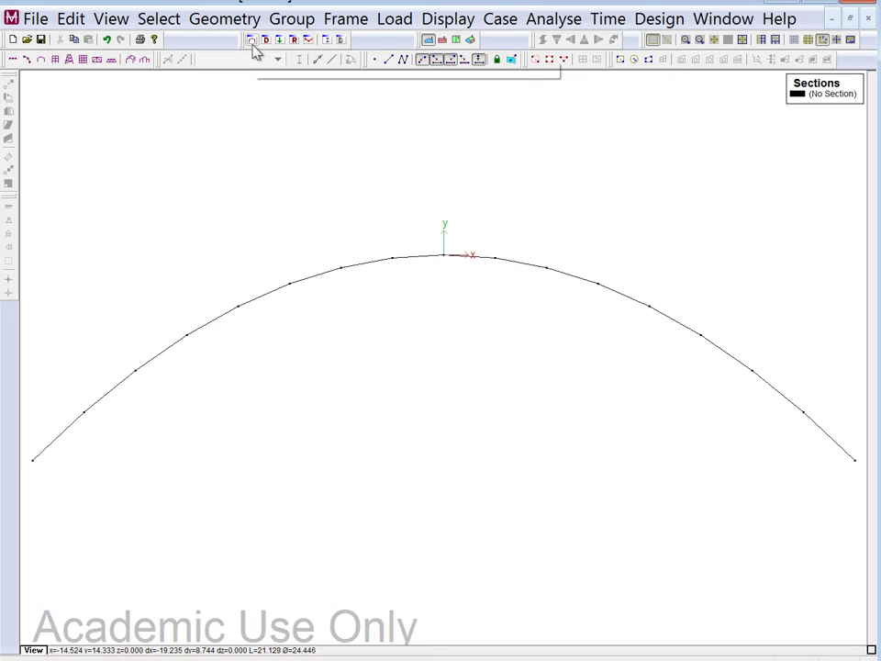
In the 3D view, duplicate the whole parabolic arch once cylindrically with a 90 degree Øy spacing.
click(468, 42)
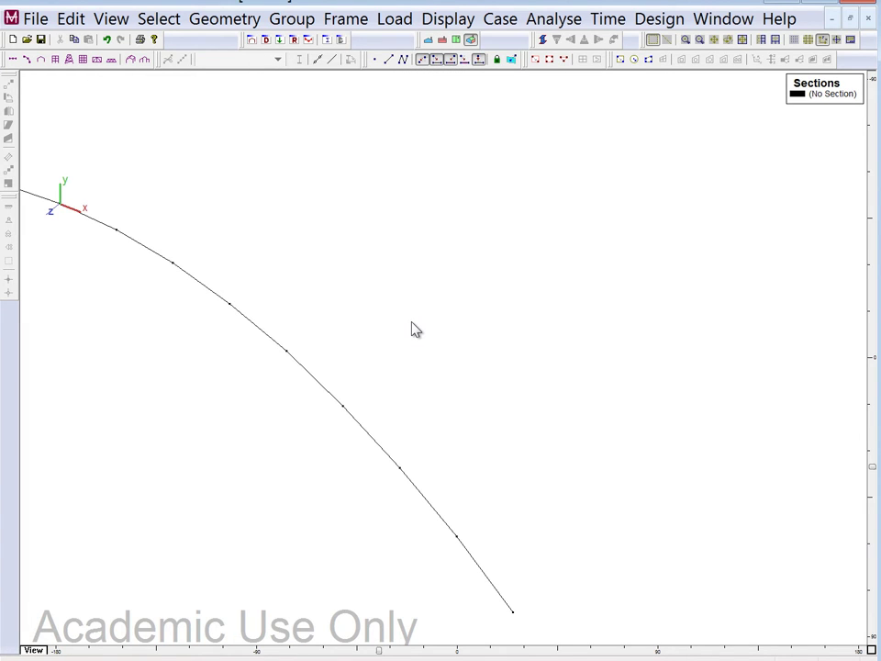
key(ctrl+f)
mouse_move(849, 631)
mouse_down()
mouse_move(236, 209)
mouse_move(139, 167)
mouse_move(47, 151)
mouse_up()
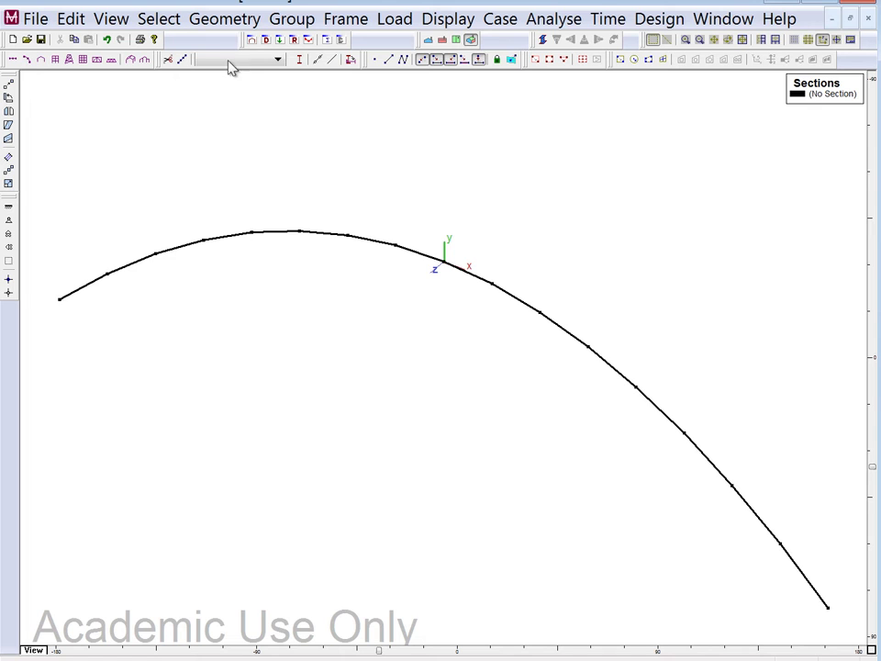
click(236, 18)
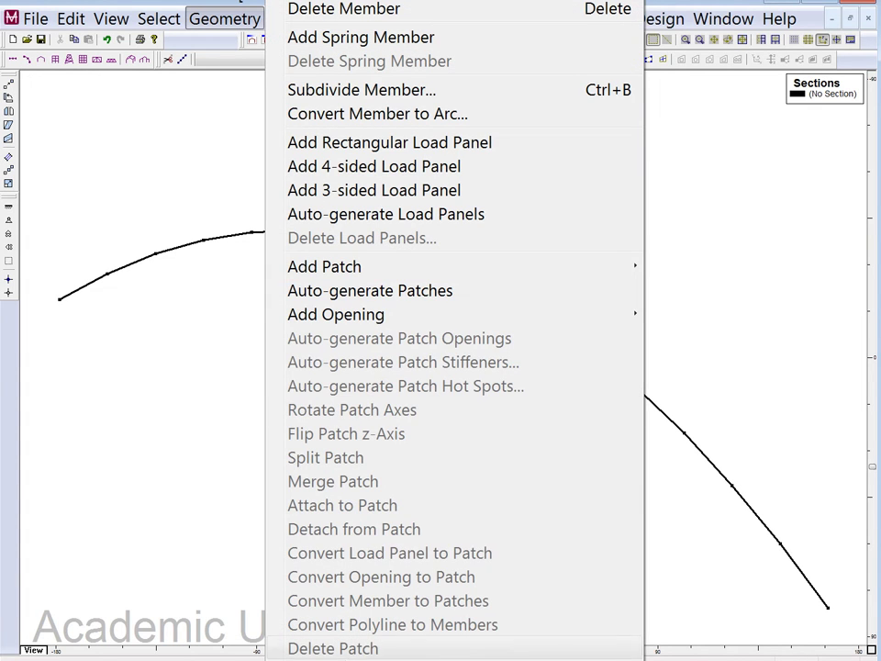
key(ctrl+d)
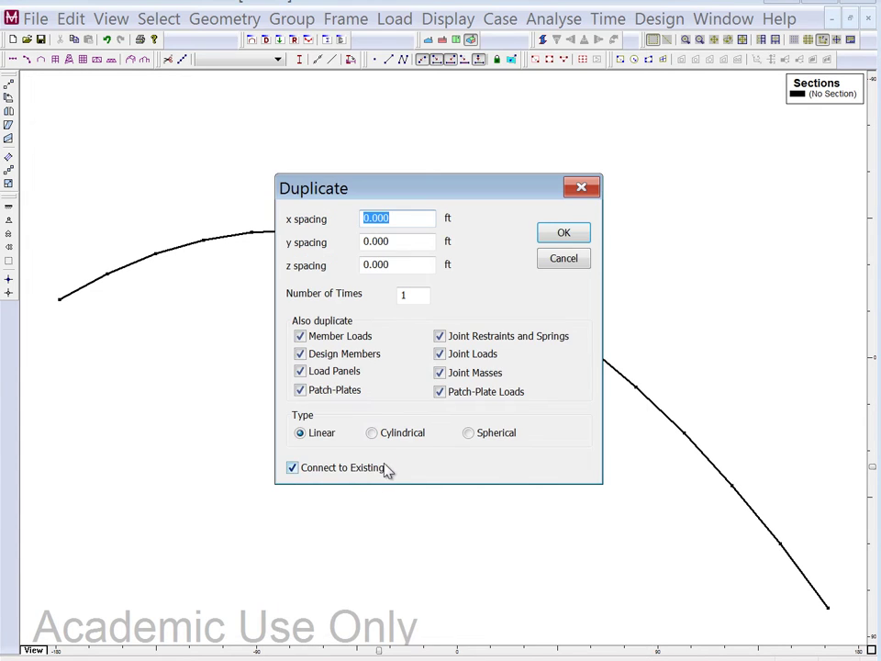
click(372, 435)
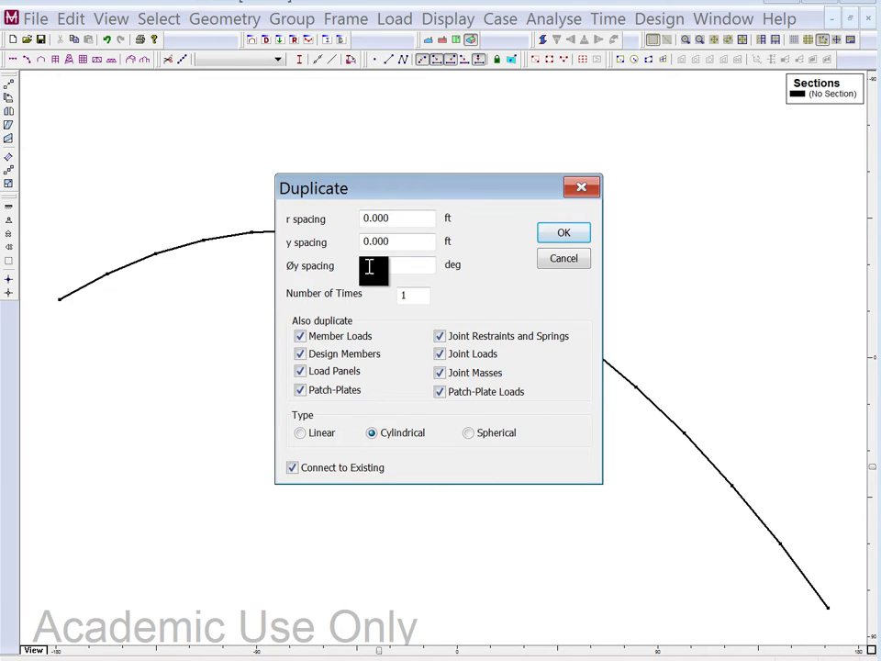
text(90)
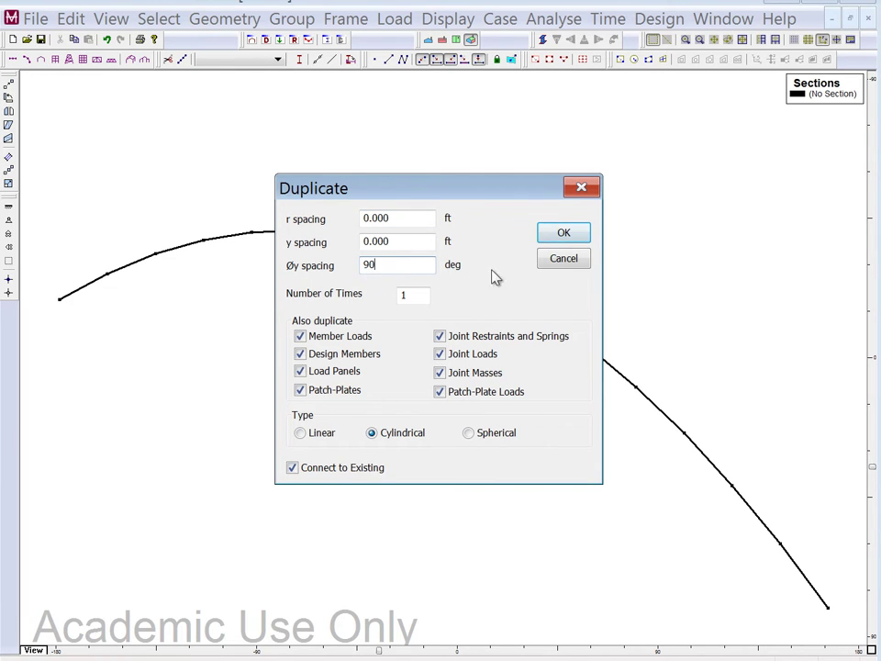
click(566, 234)
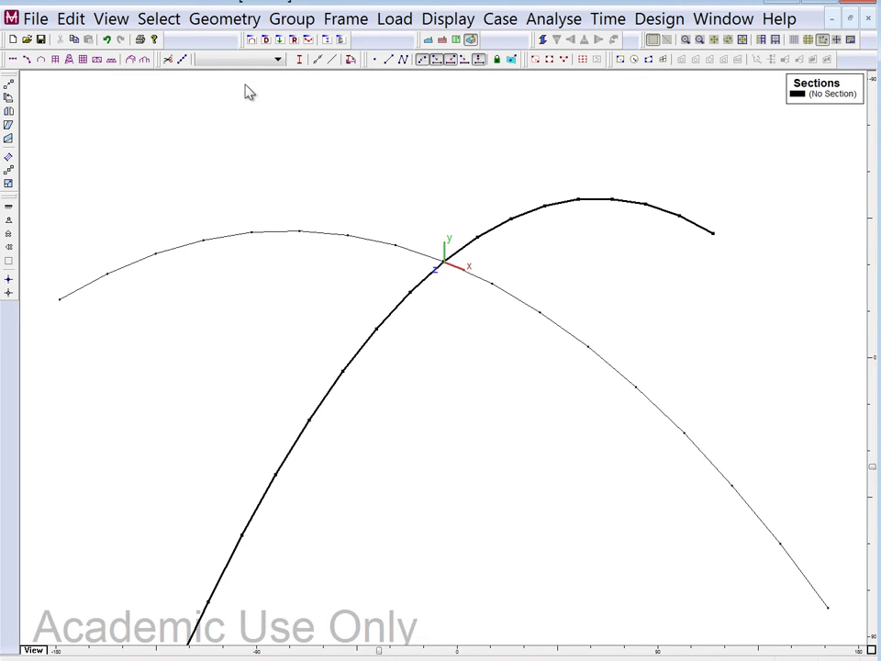
Mirror the duplicated arch about y = 0 ft, without duplicating the selection, so it opens upward.
click(221, 20)
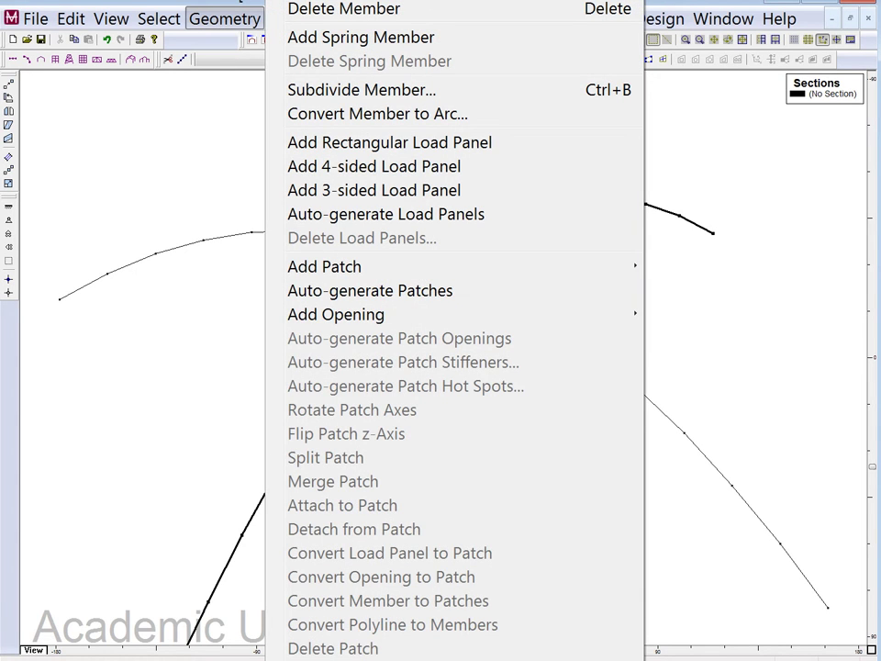
click(380, 464)
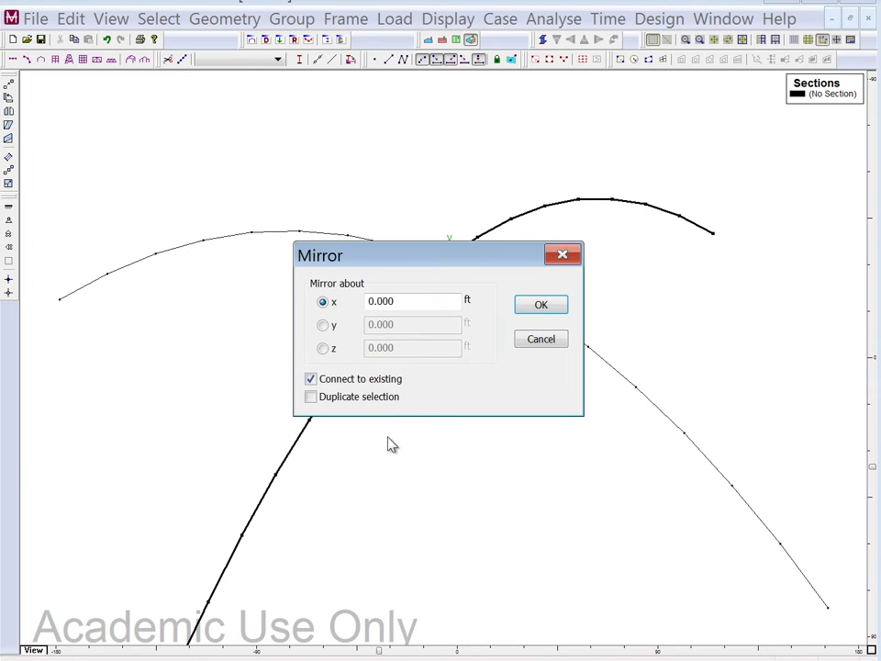
click(325, 327)
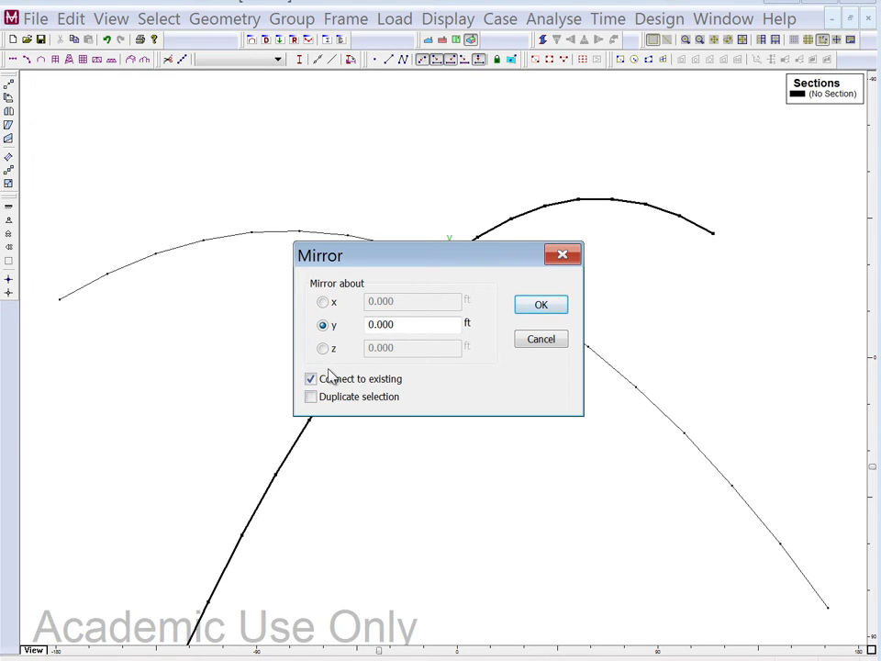
click(530, 308)
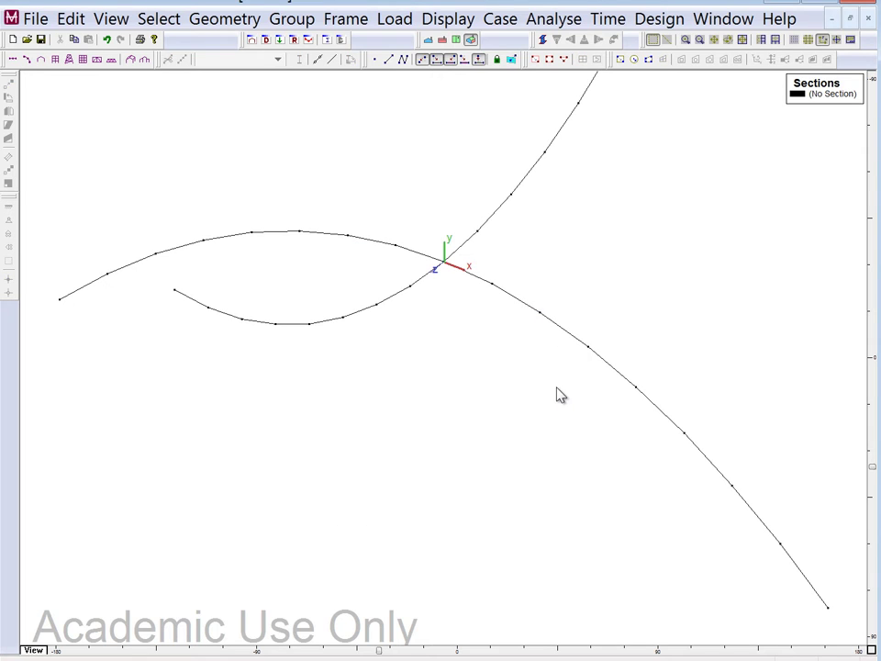
In the Excel Parabolas sheet, examine the downward parabola's x and y values from x = 0 onward to find the duplicate spacings.
scroll(569, 468, down, 3)
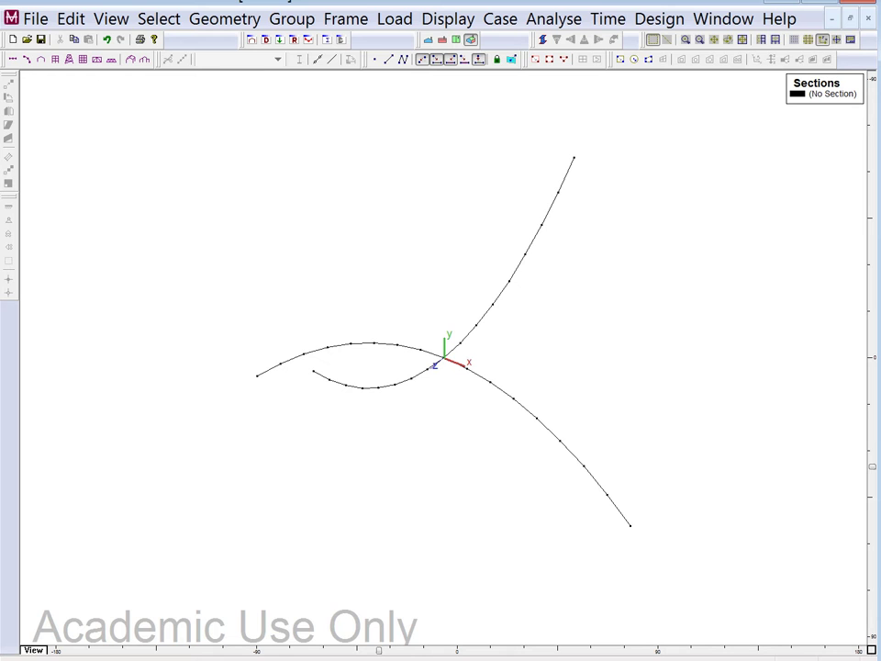
key(alt+Tab)
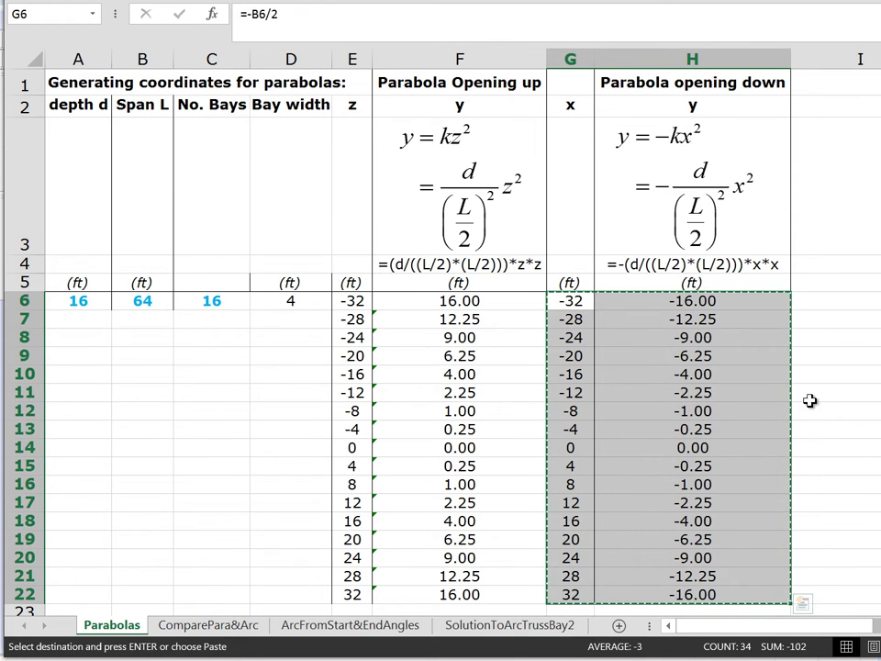
click(817, 459)
drag(569, 450, 669, 587)
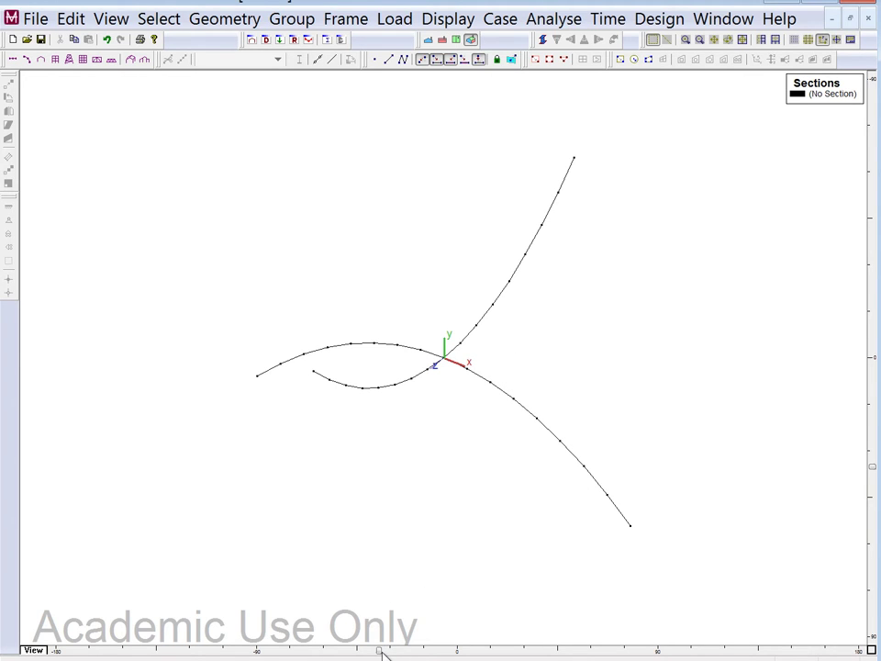
In Multiframe, duplicate the upward-opening parabola once linearly with x spacing 4 ft and y spacing -0.25 ft.
drag(389, 650, 457, 651)
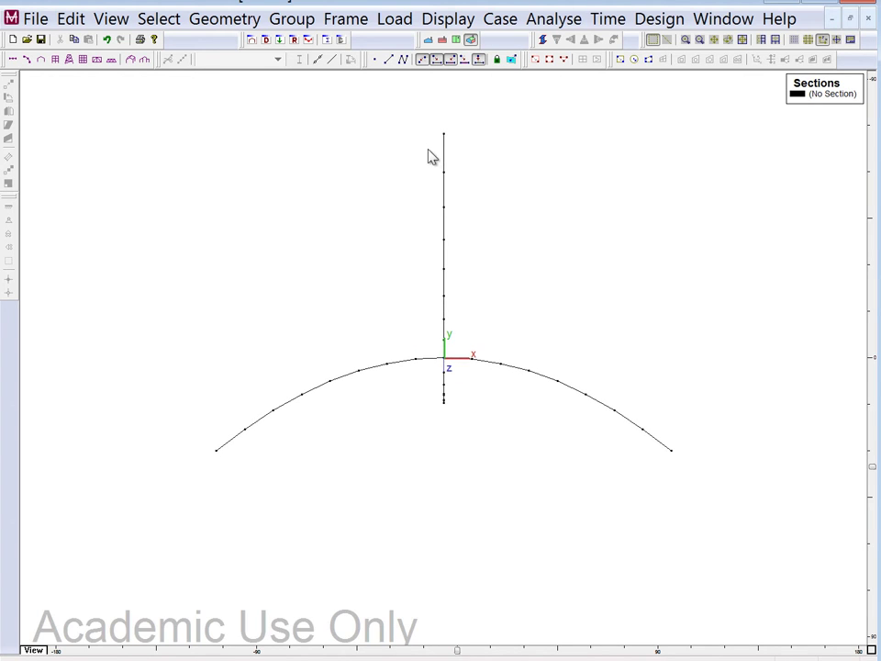
drag(428, 126, 466, 513)
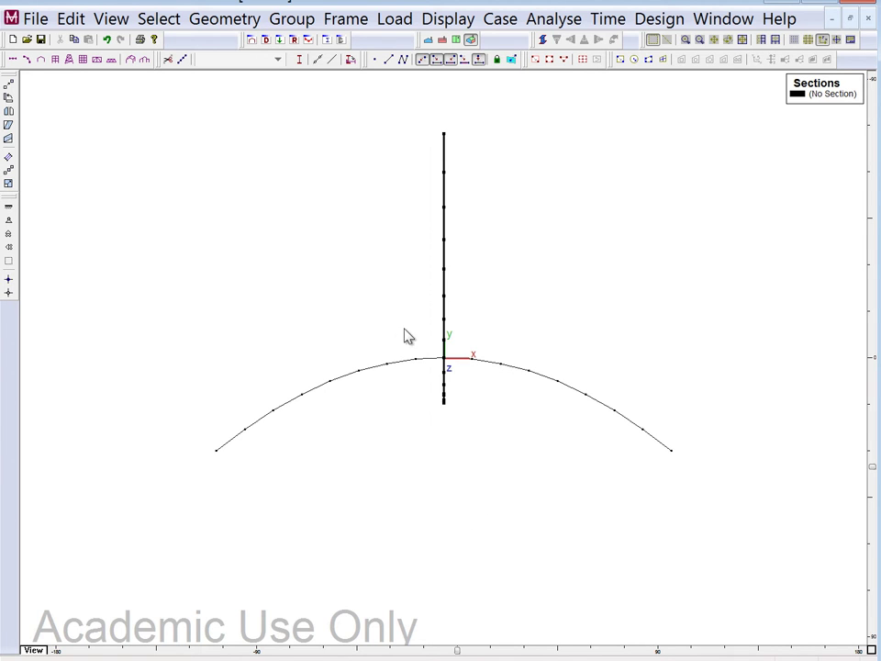
click(217, 24)
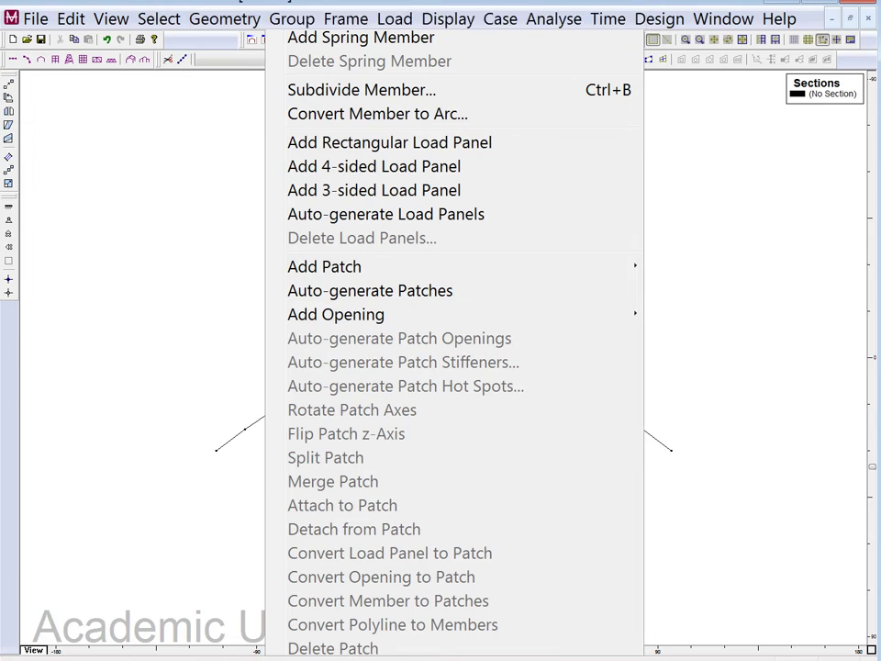
key(ctrl+d)
click(302, 436)
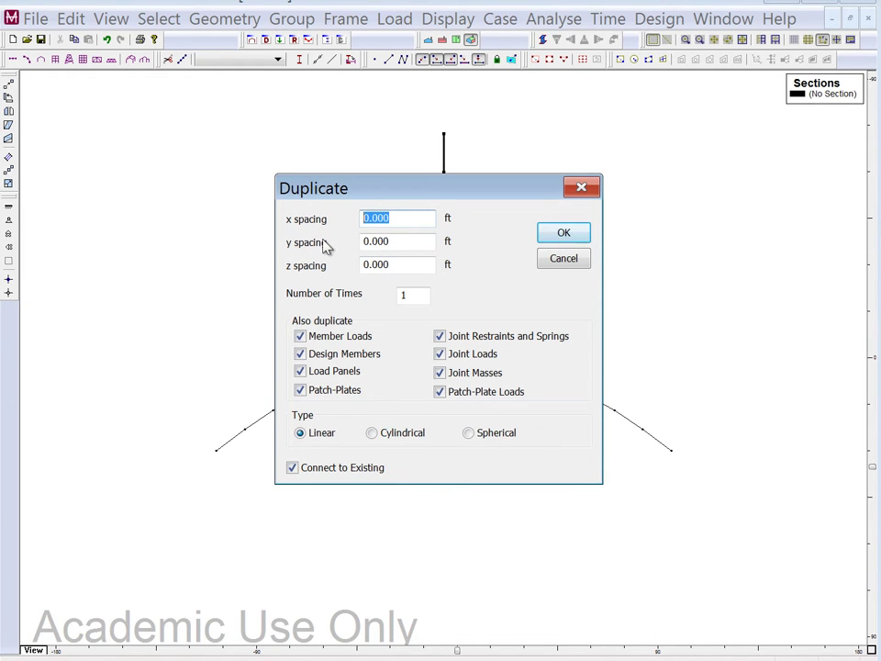
text(4)
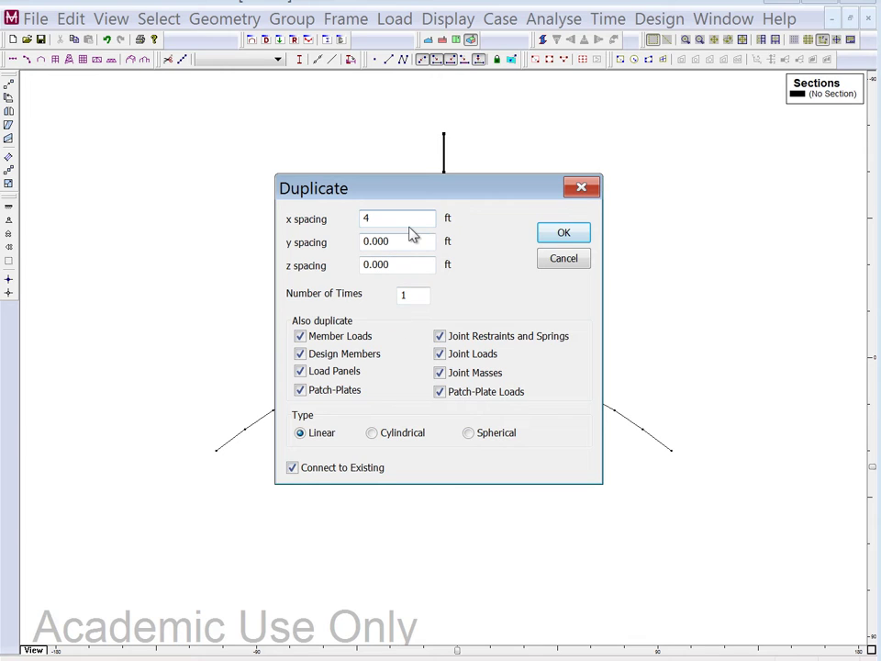
drag(409, 240, 348, 249)
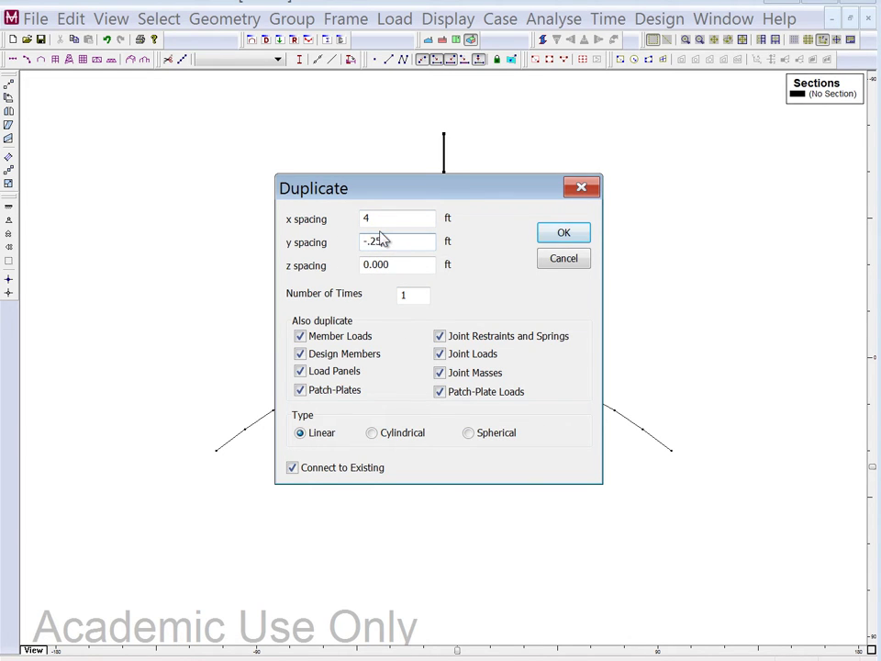
text(-.25)
click(566, 235)
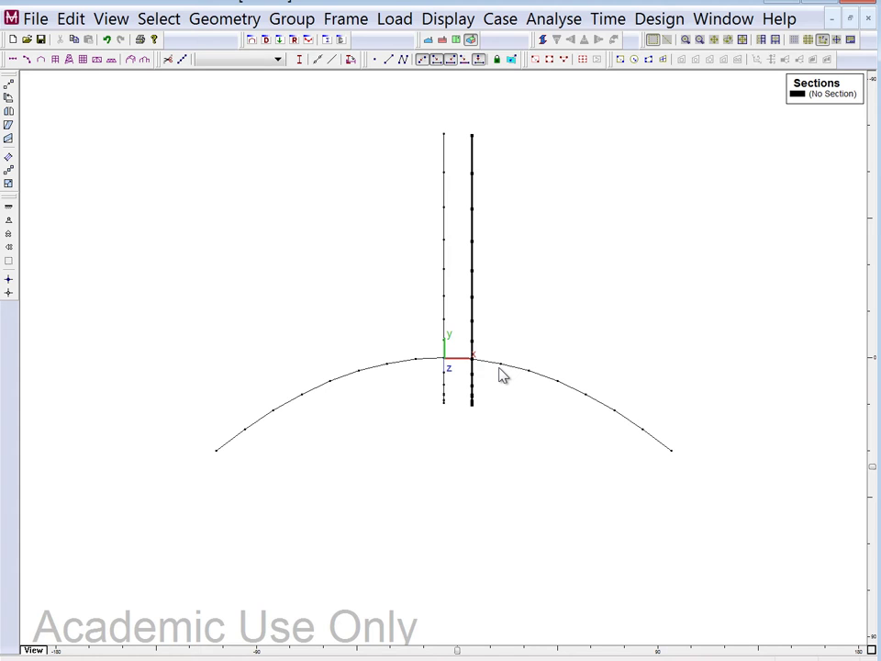
Copy the original upward parabola to the remaining joints along the positive x half of the downward arch.
drag(434, 120, 459, 435)
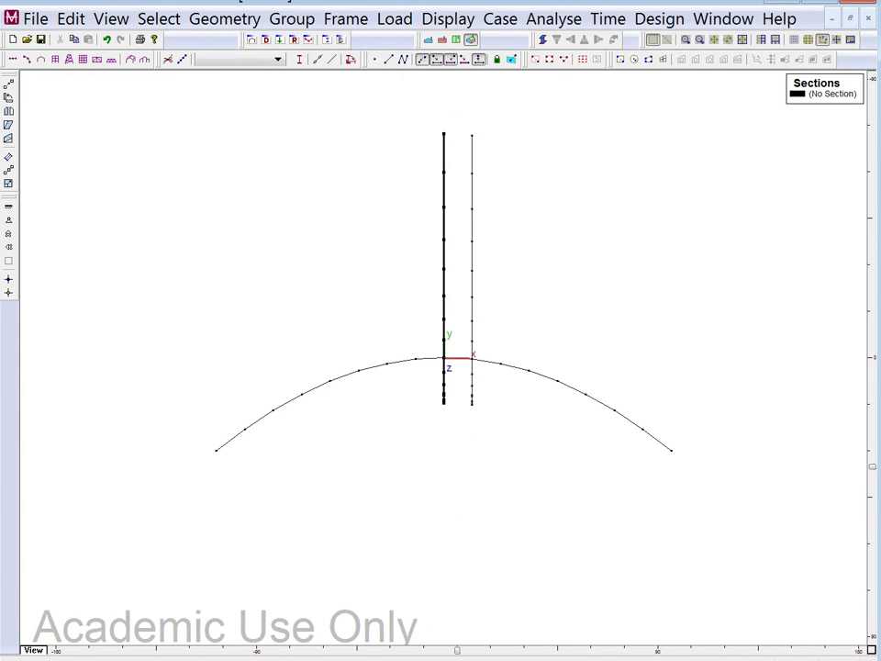
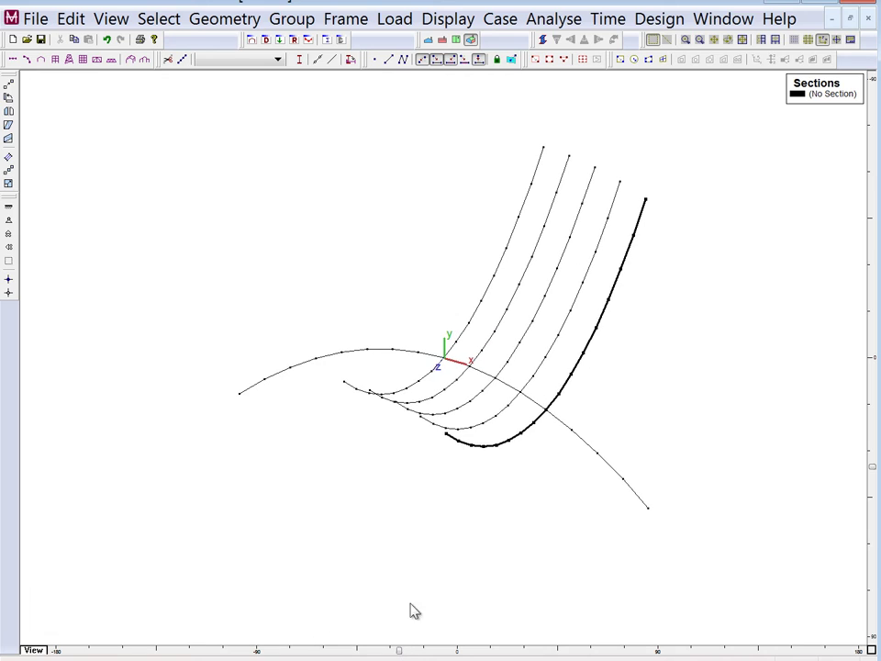
click(419, 578)
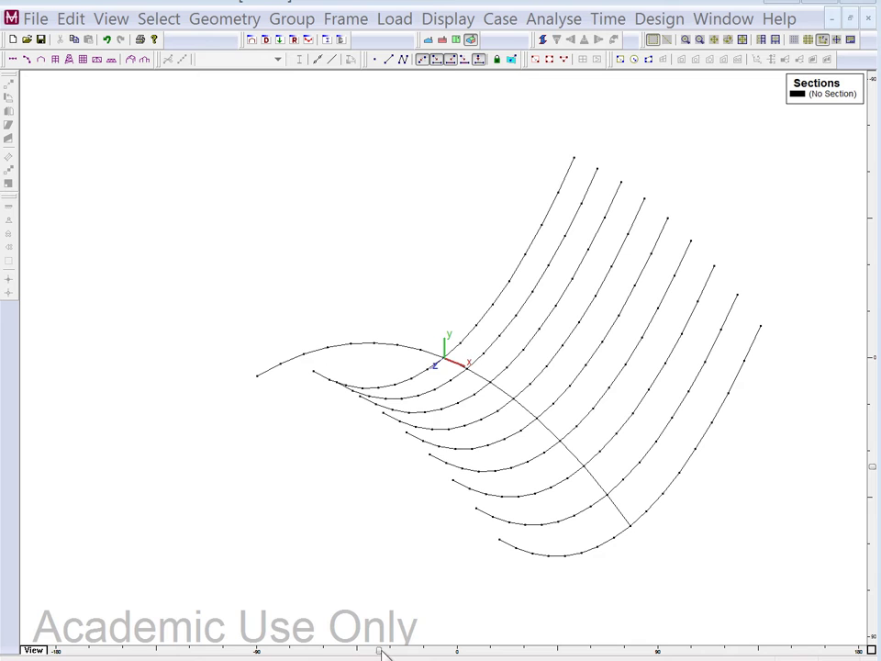
Mirror all upward parabolas, excluding the downward arch, about x = 0 ft with Connect to existing and Duplicate selection enabled.
drag(382, 652, 459, 653)
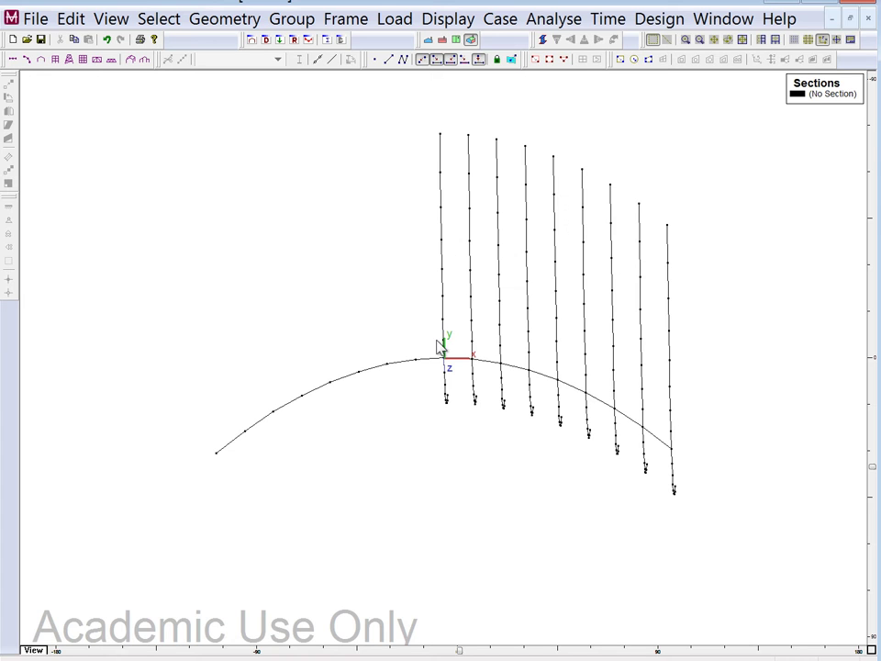
key(ctrl+a)
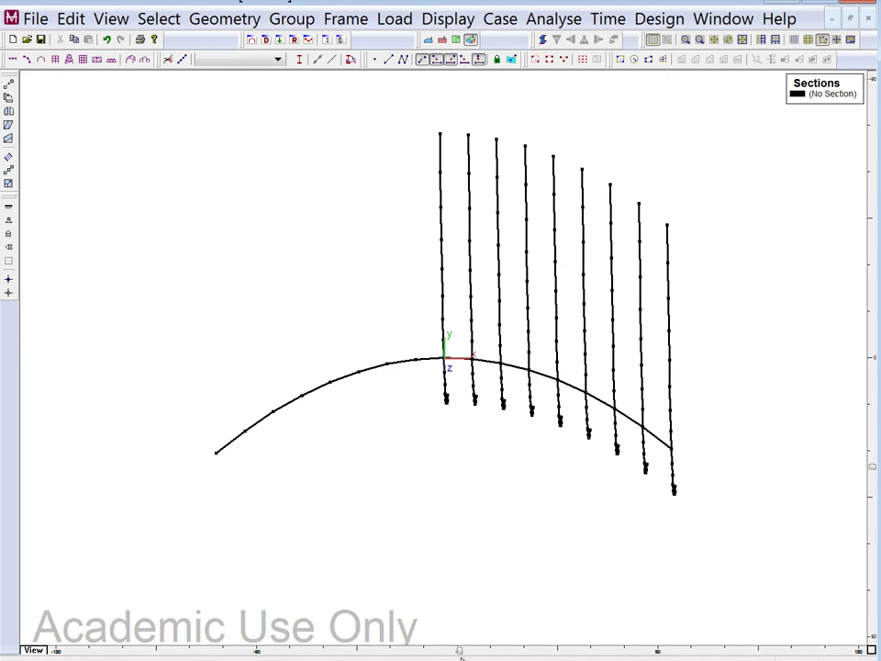
drag(459, 652, 258, 651)
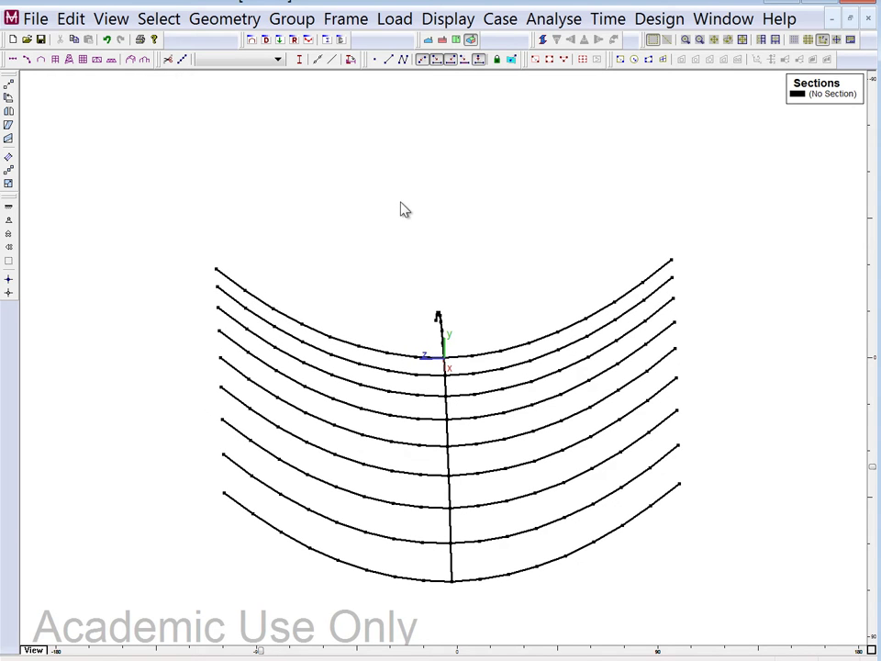
drag(436, 301, 460, 609)
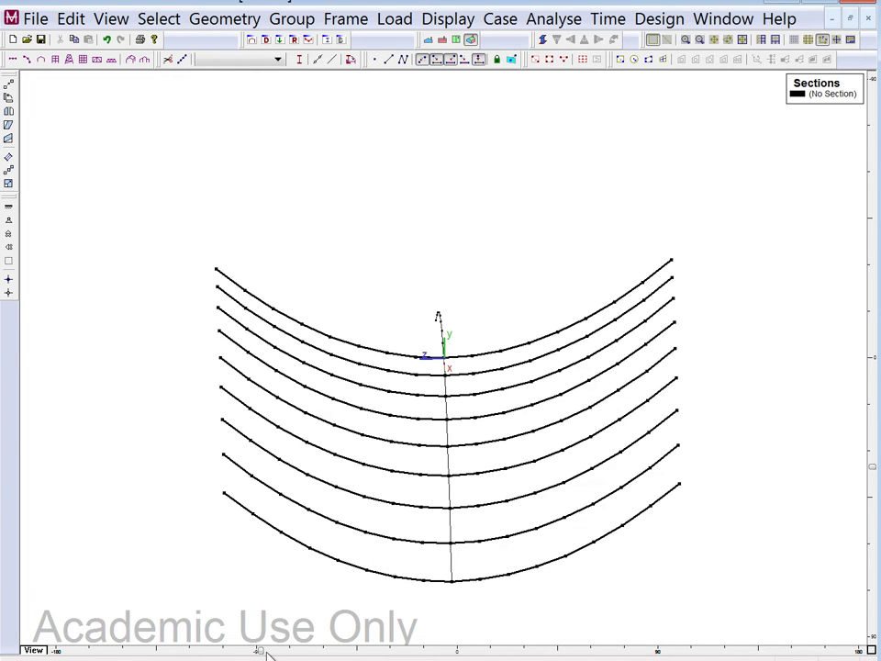
drag(264, 652, 405, 651)
click(231, 18)
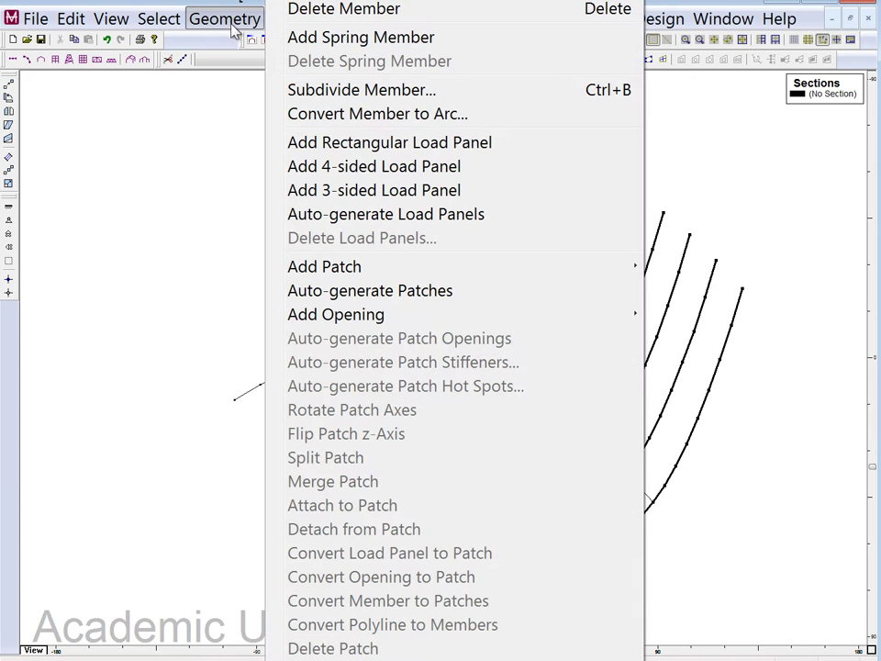
click(358, 590)
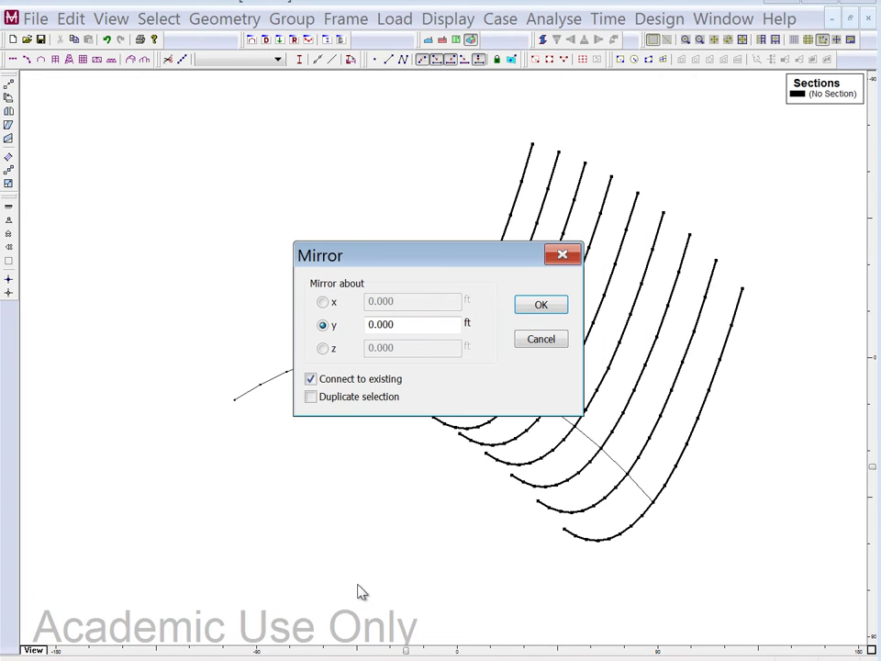
click(324, 304)
click(311, 398)
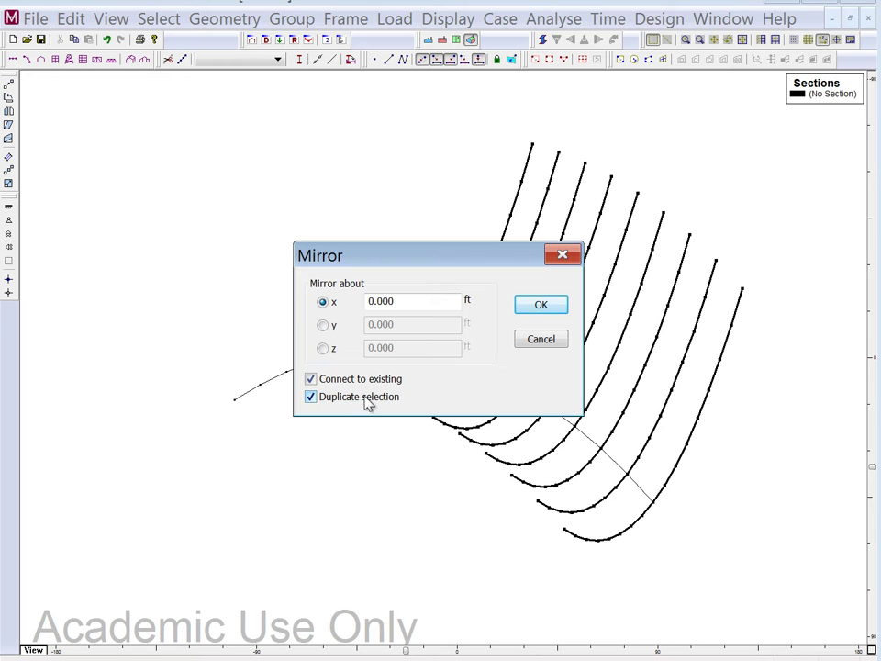
drag(427, 265, 237, 149)
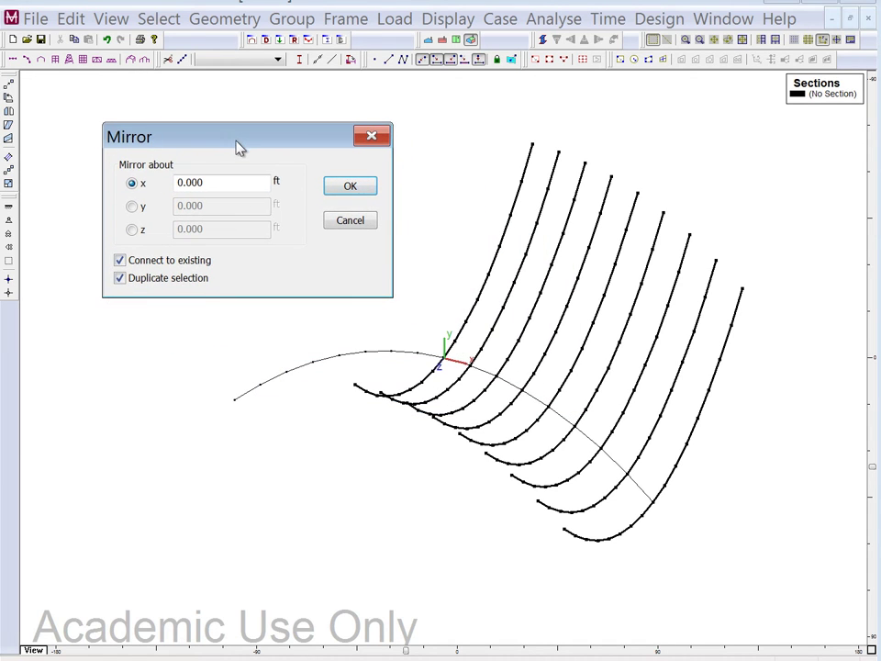
click(354, 186)
click(427, 526)
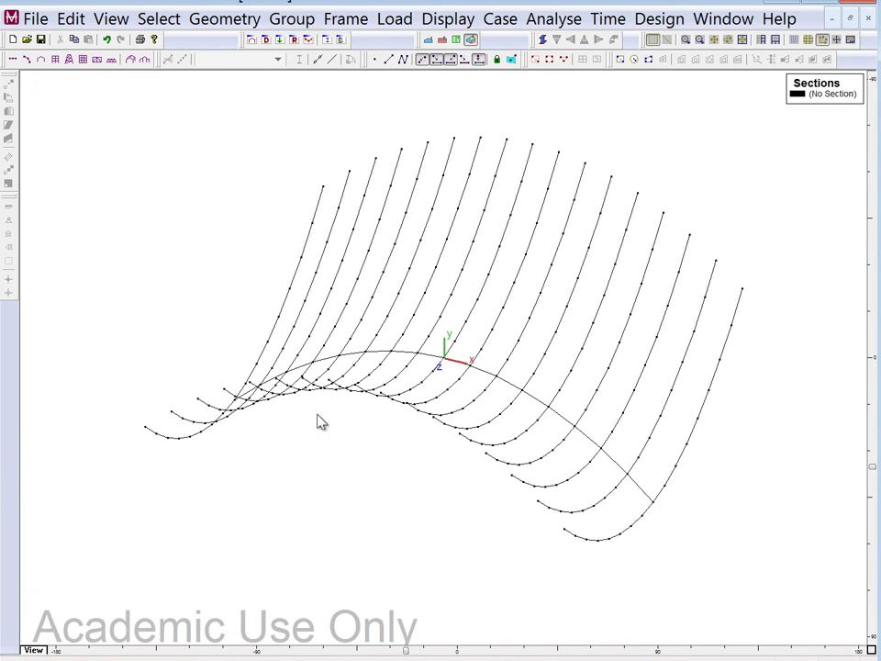
Draw a member joining the two outermost parabolas on the negative x side at z = -4 ft, and remove the stray member.
click(404, 60)
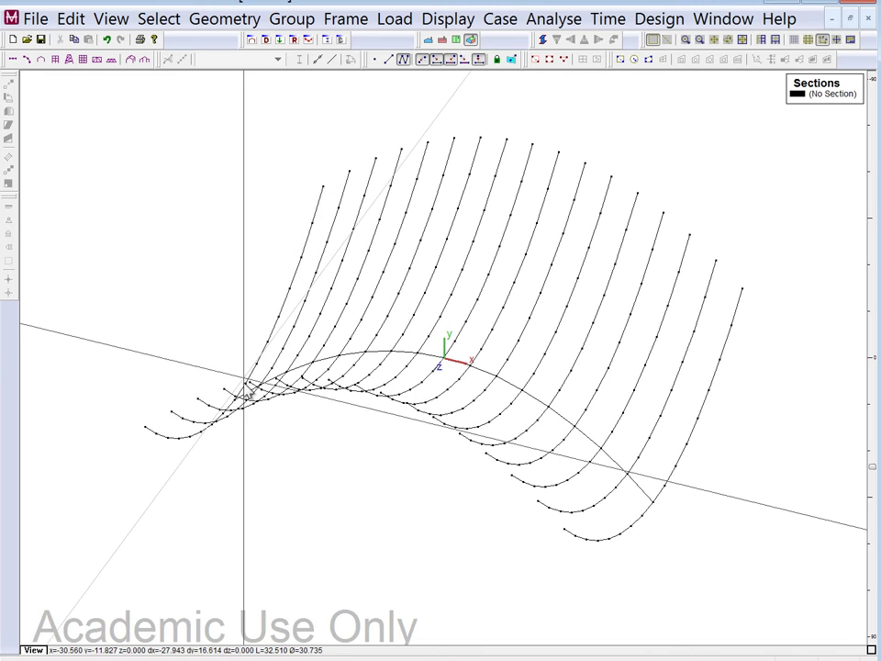
click(246, 383)
click(274, 368)
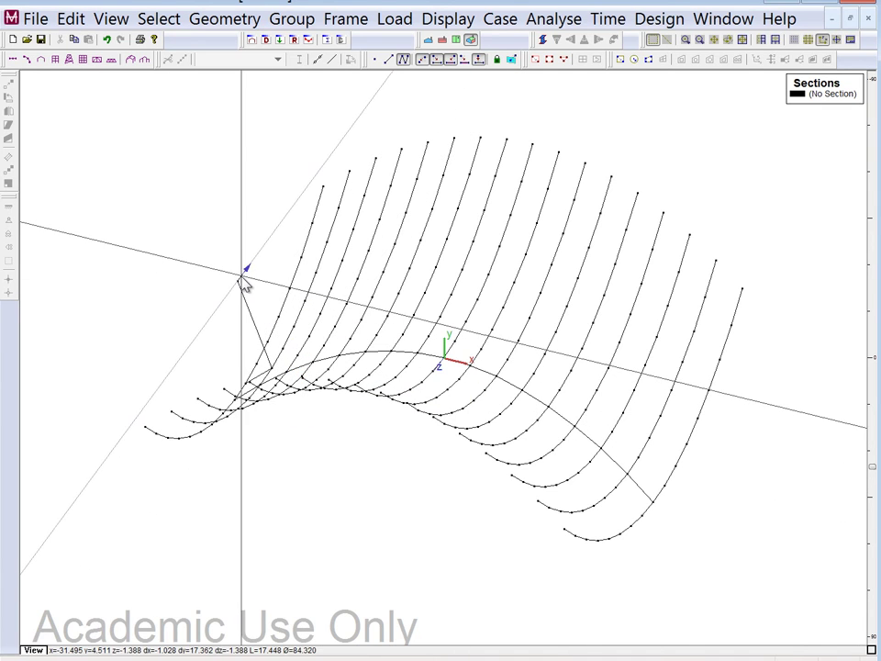
click(238, 281)
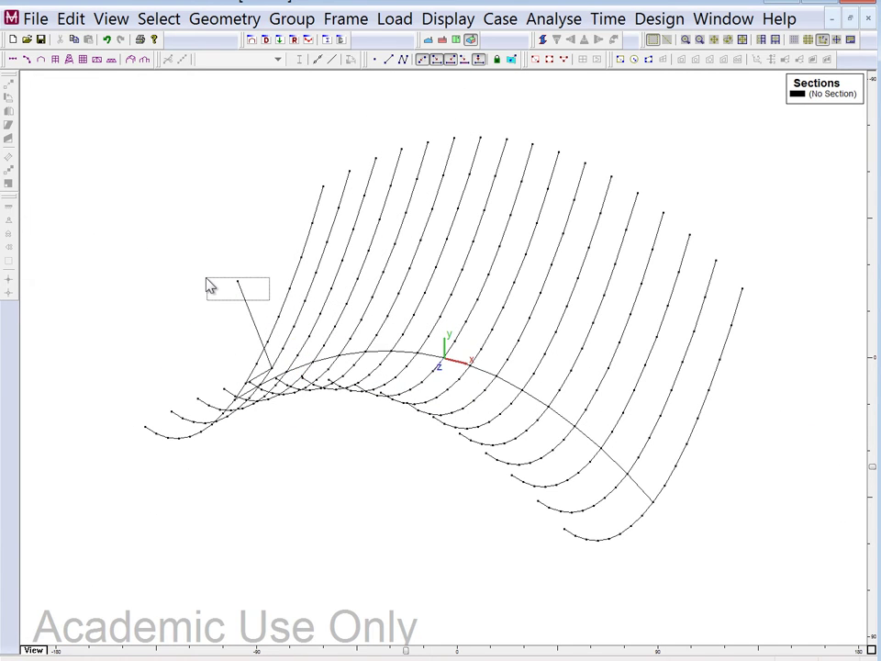
key(Escape)
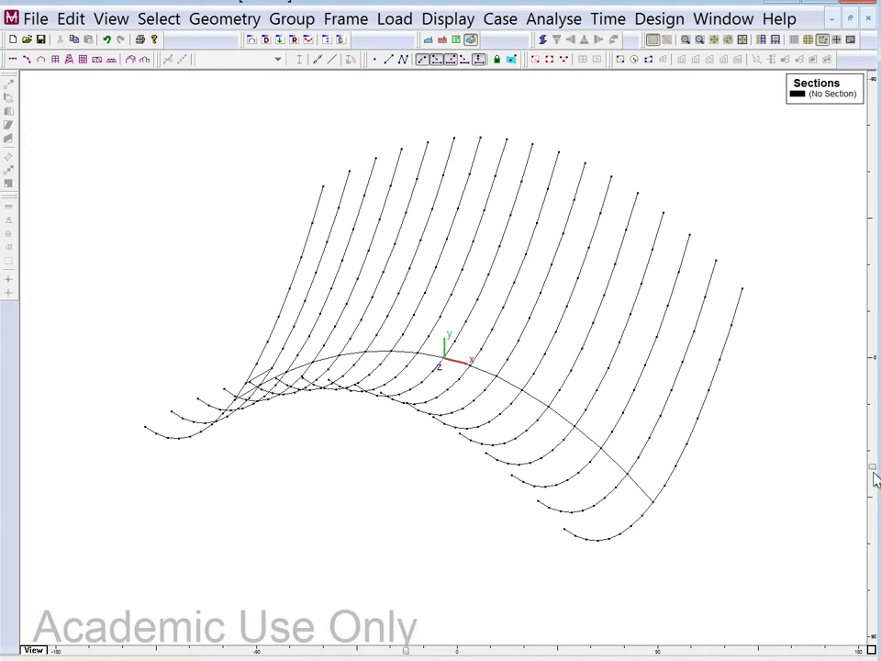
Draw a continuous chain of members at z = -4 ft joining the remaining parabolas through to the outermost one on the positive x side.
drag(874, 476, 876, 534)
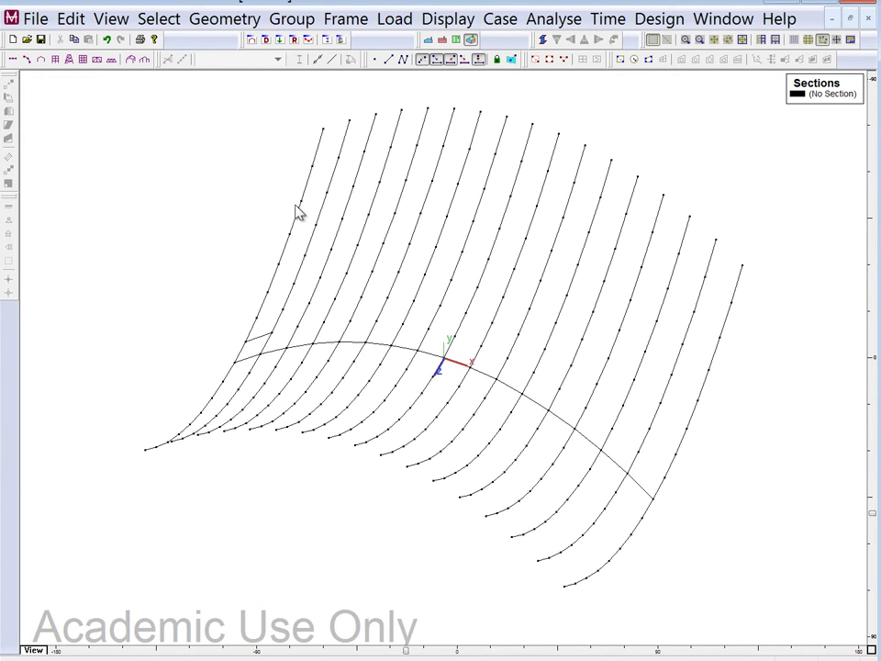
drag(181, 242, 724, 561)
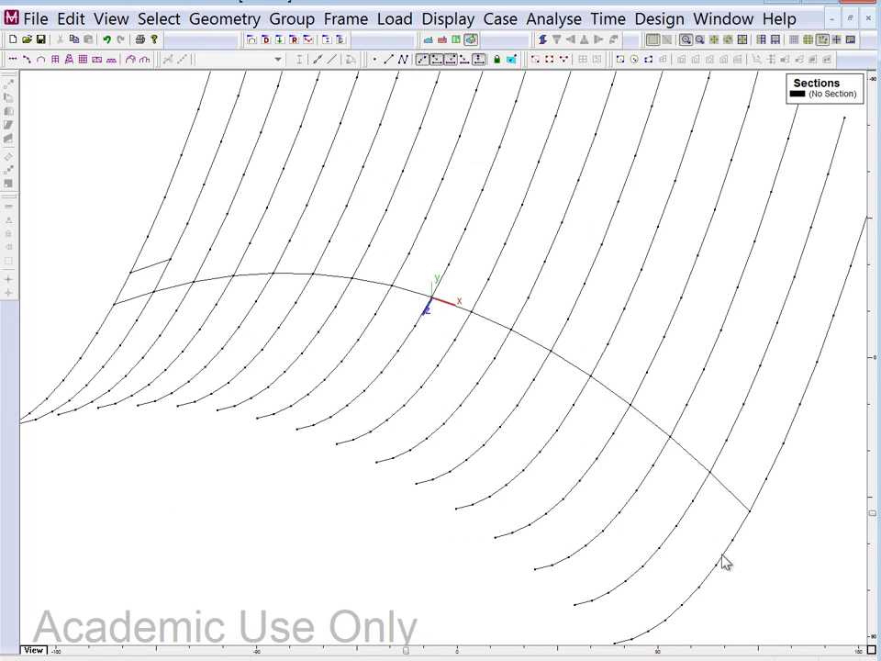
click(402, 60)
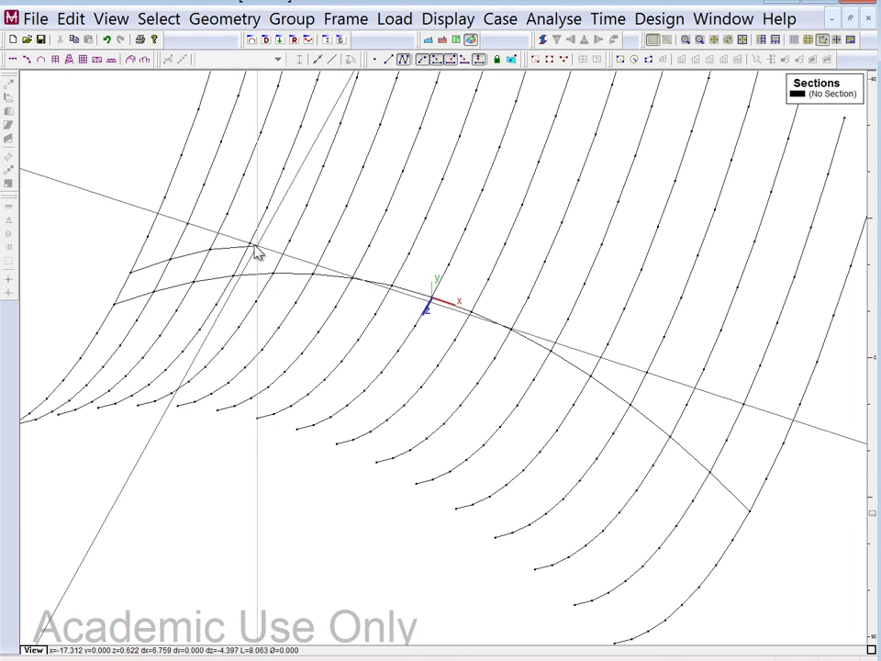
click(250, 245)
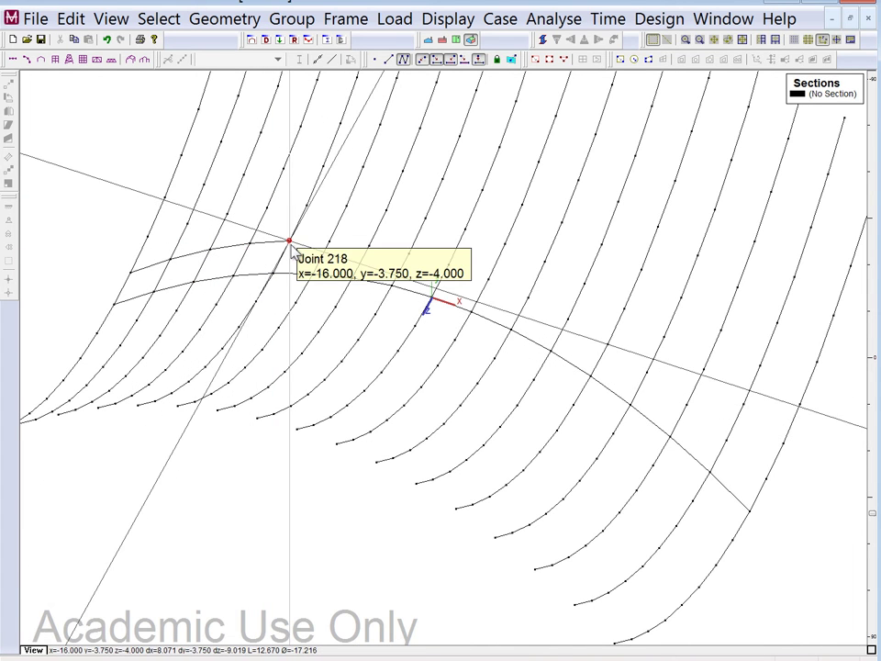
click(291, 240)
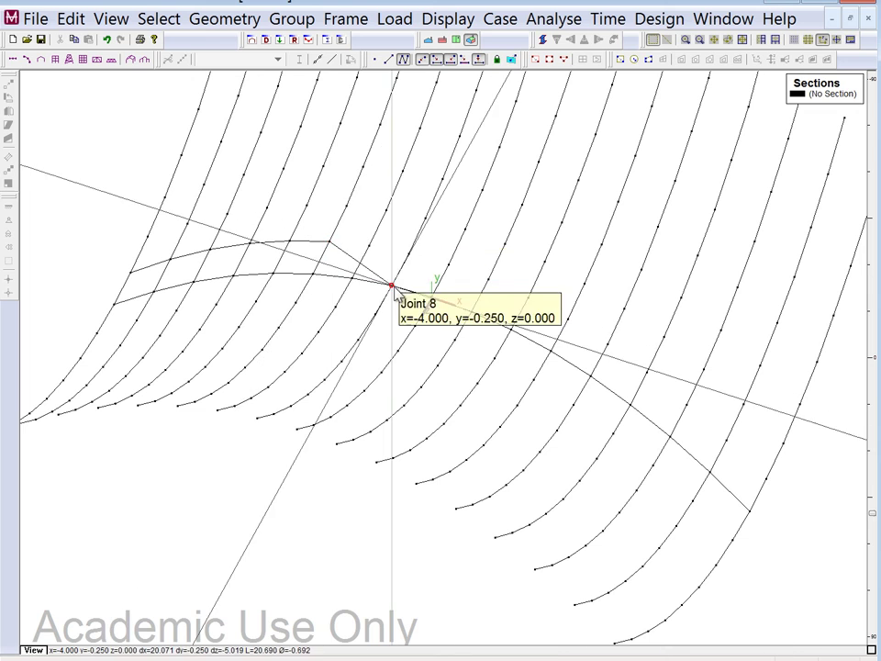
click(369, 246)
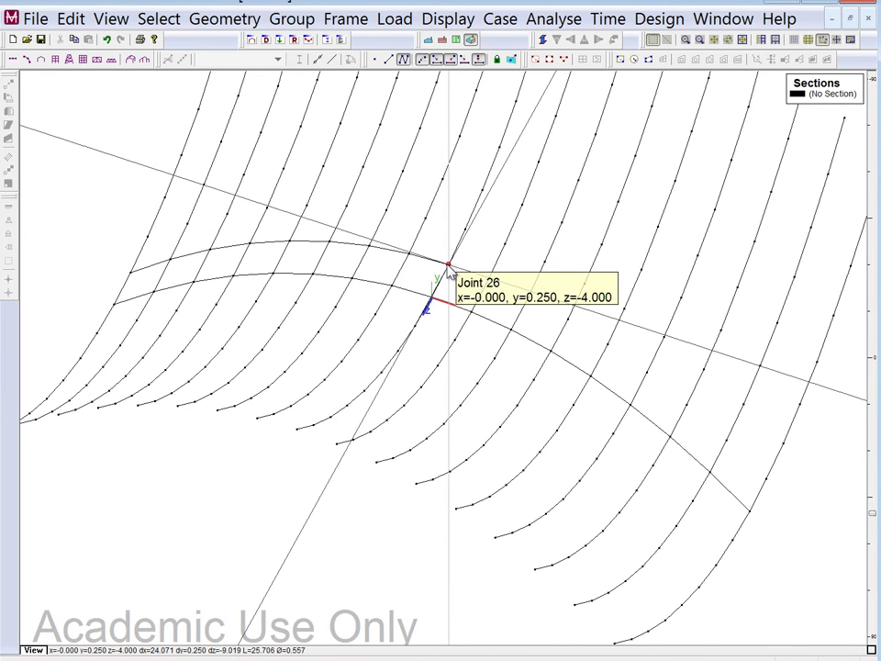
click(488, 280)
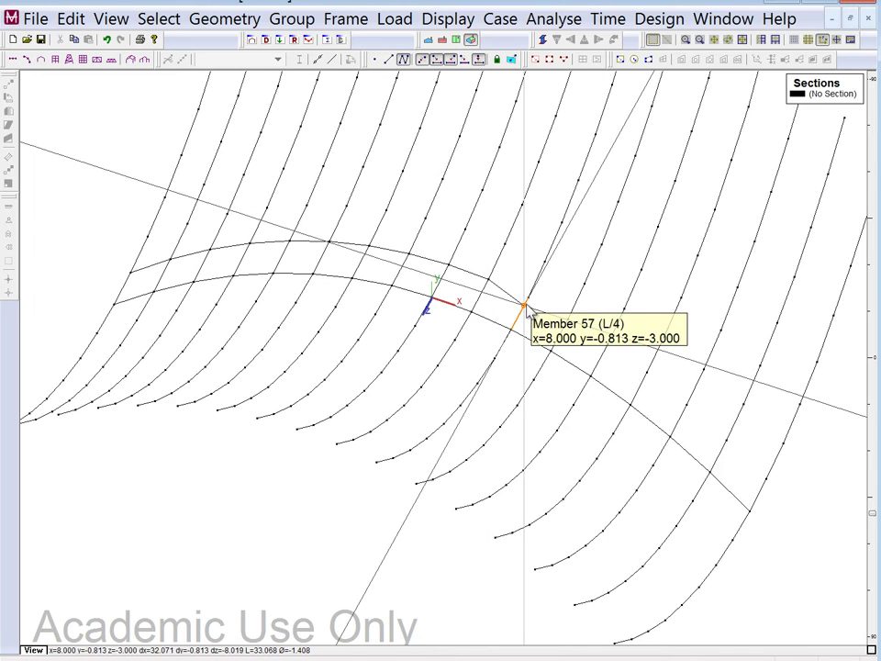
click(525, 297)
click(570, 318)
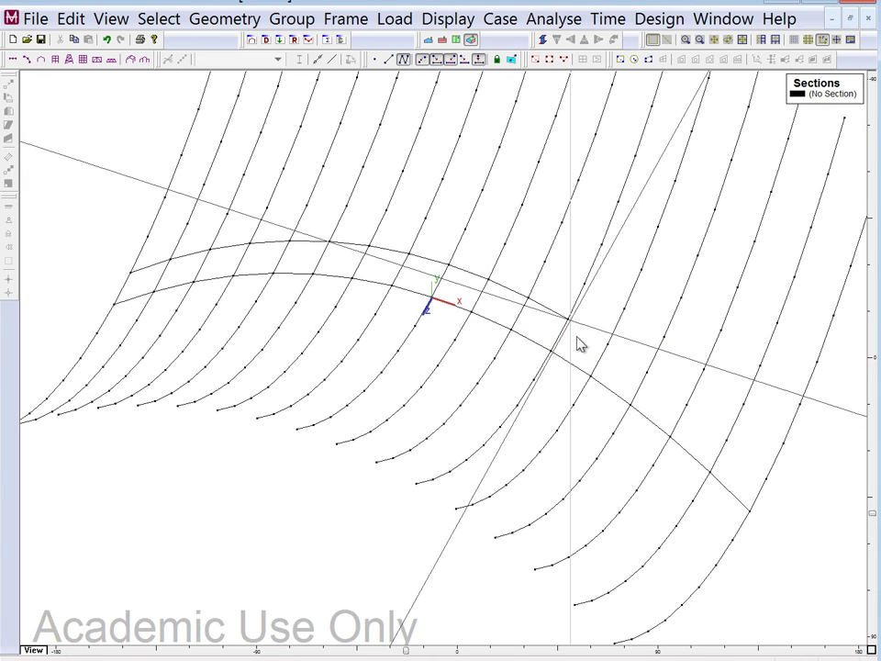
click(605, 347)
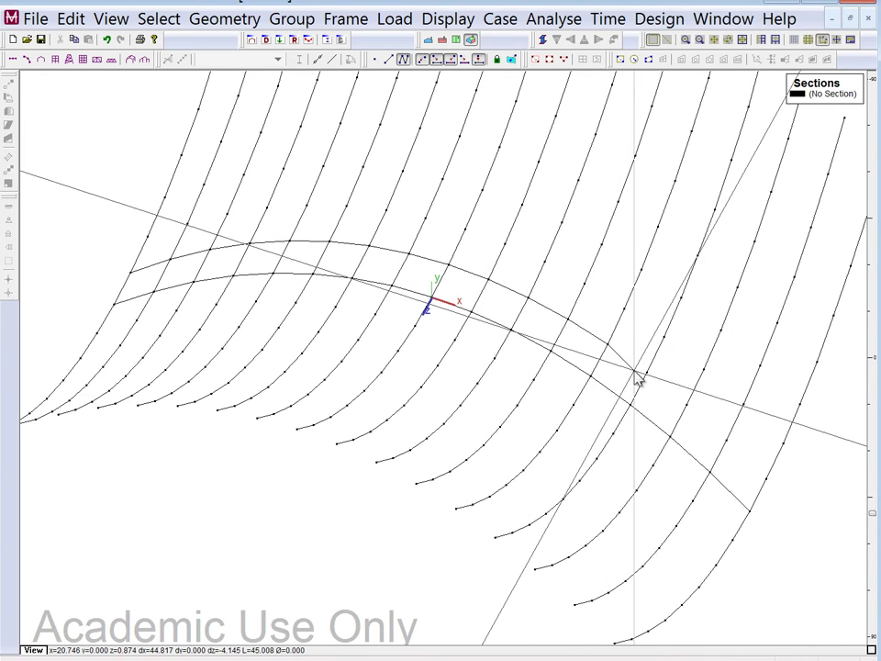
click(646, 374)
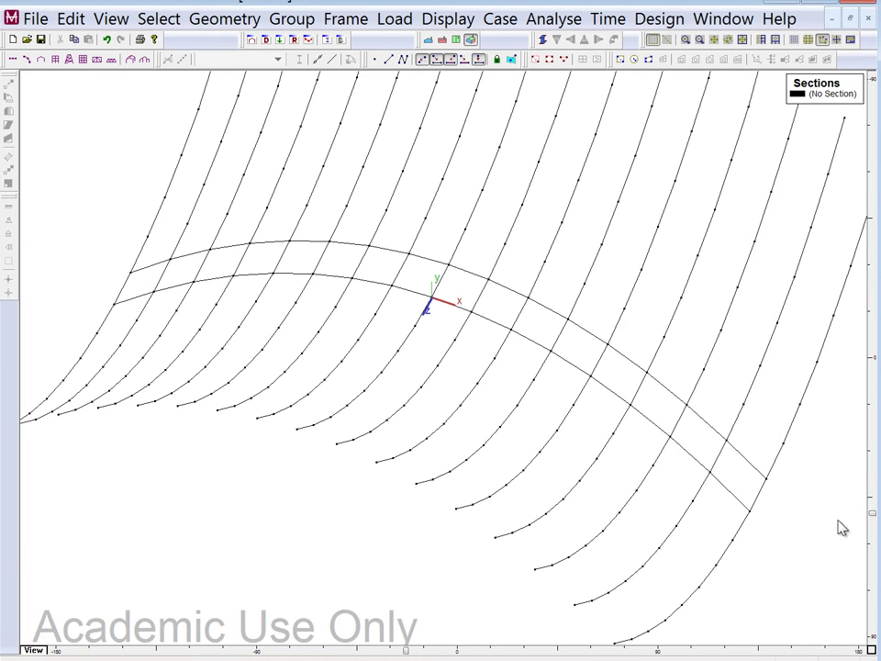
Duplicate the original downward arch at z = 0 once linearly with x spacing 0, y spacing 1 and z spacing -8 ft.
click(649, 422)
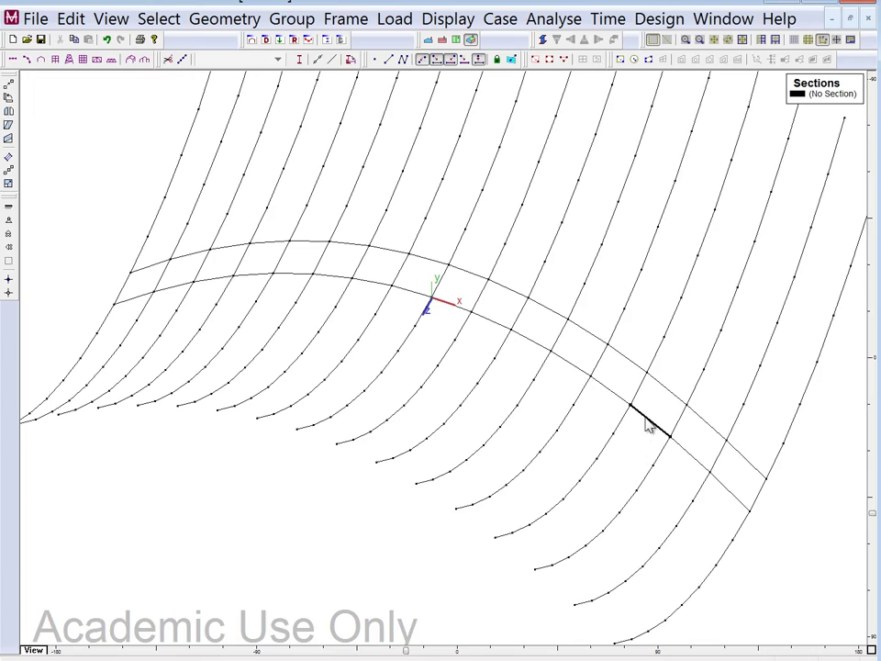
drag(406, 651, 256, 651)
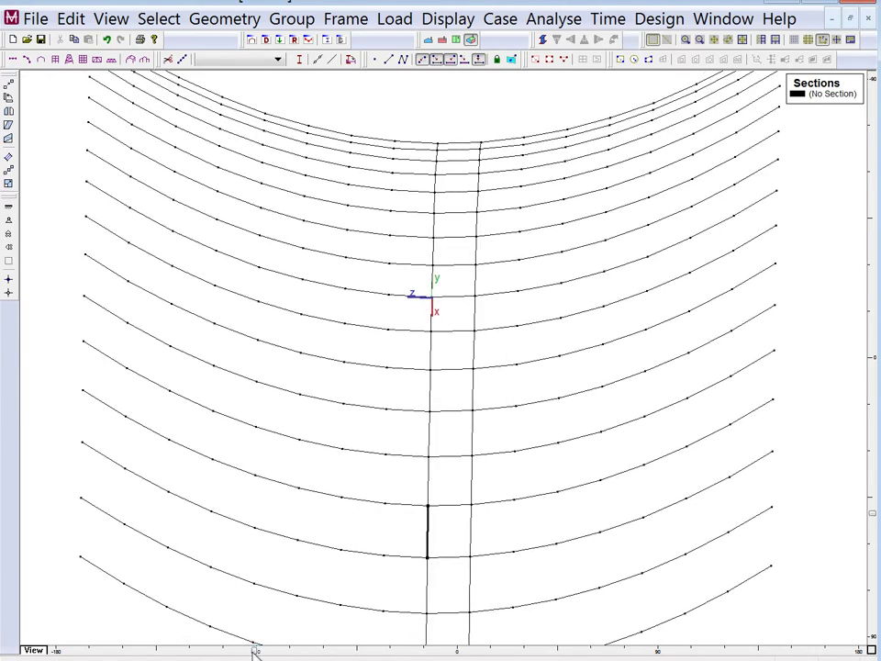
scroll(63, 569, down, 3)
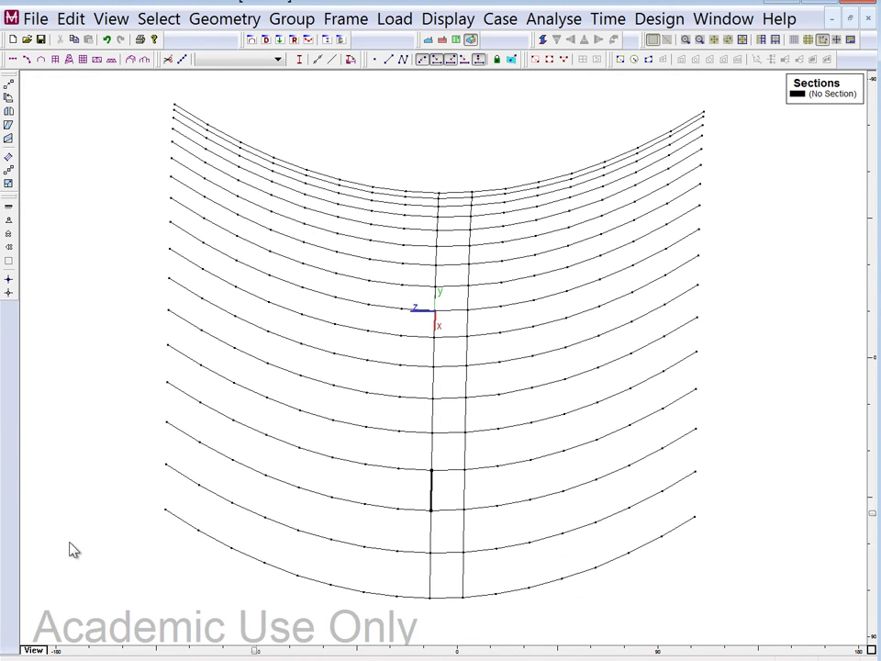
drag(425, 166, 440, 635)
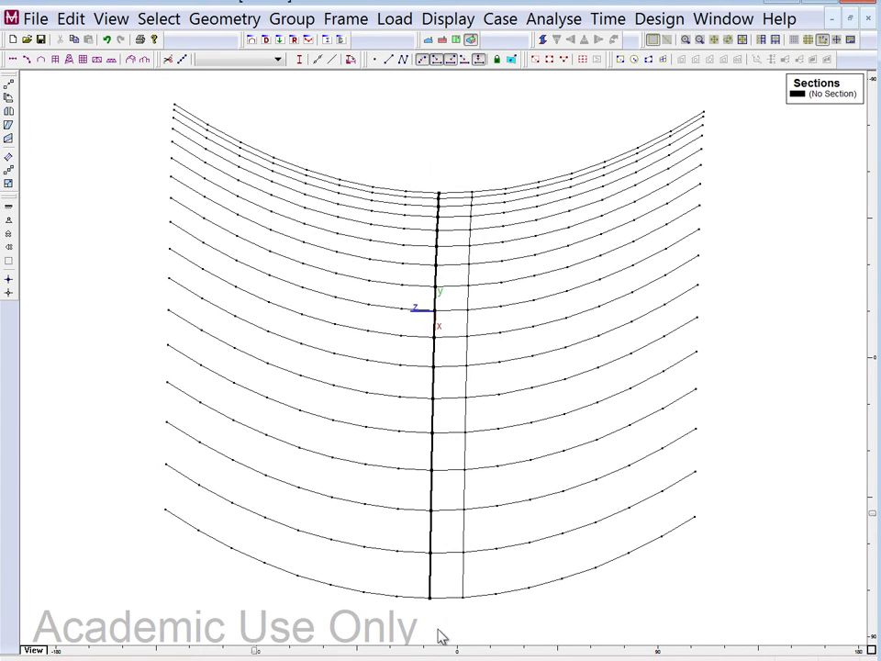
click(283, 654)
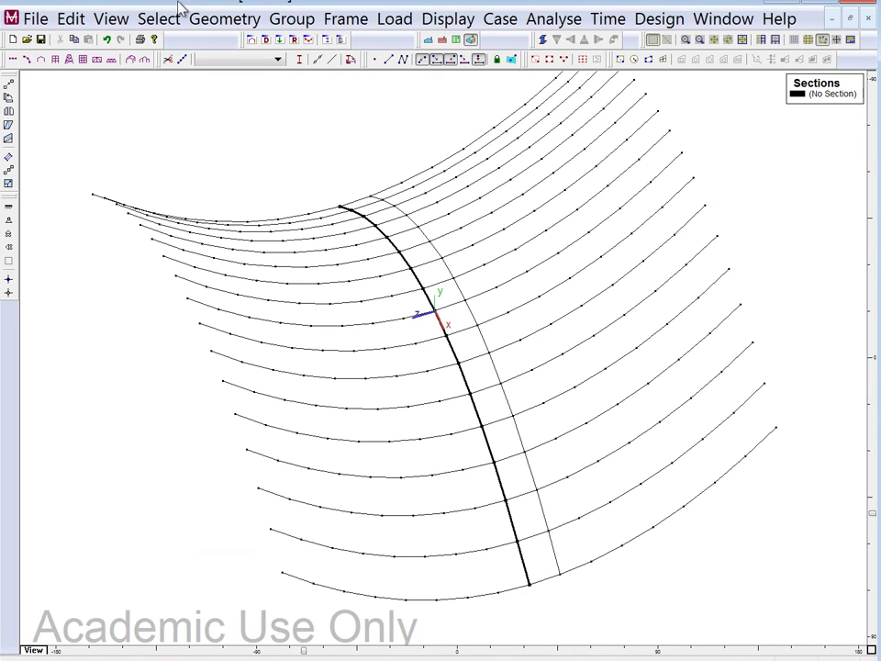
click(226, 26)
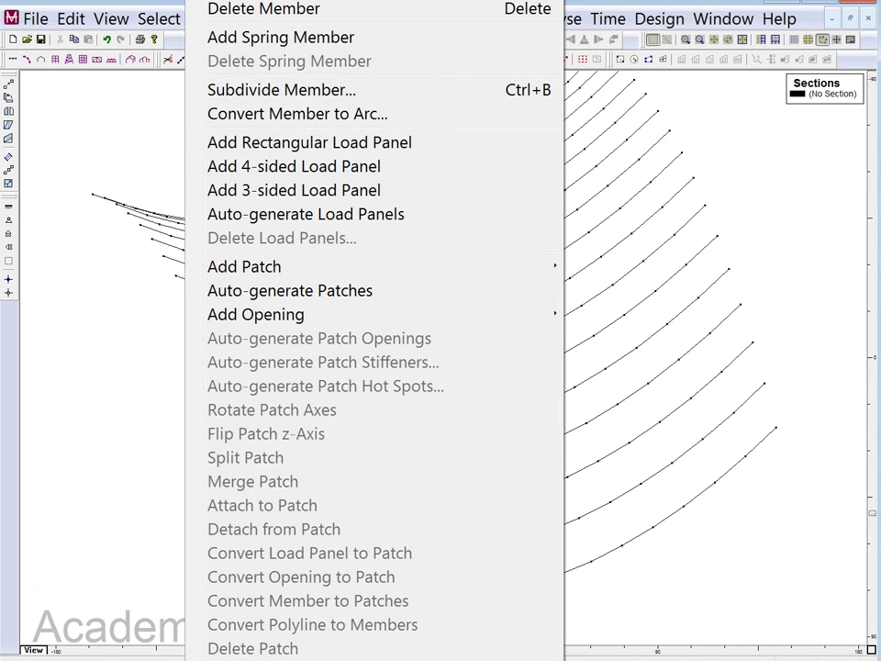
key(ctrl+d)
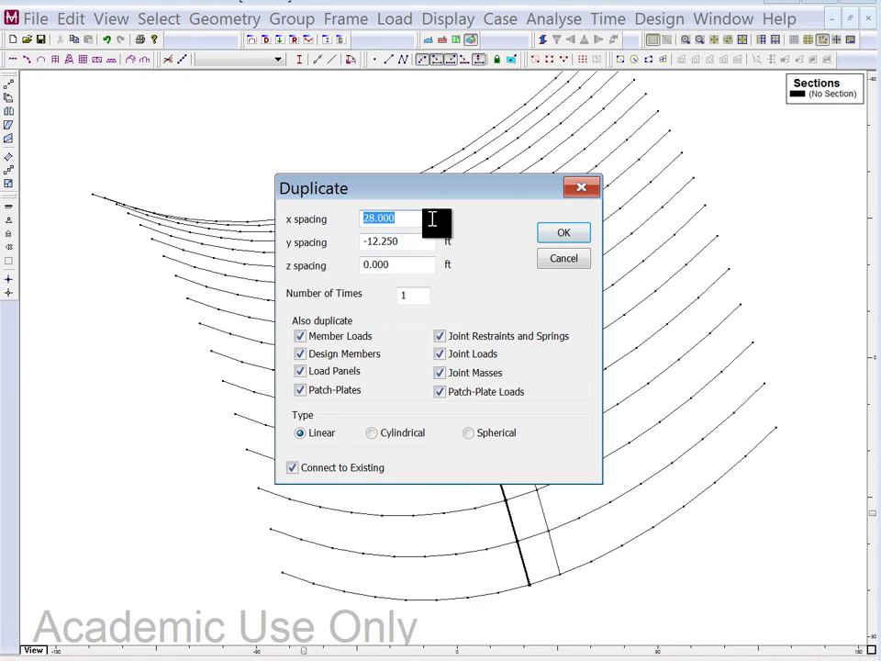
text(0)
key(Tab)
key(Tab)
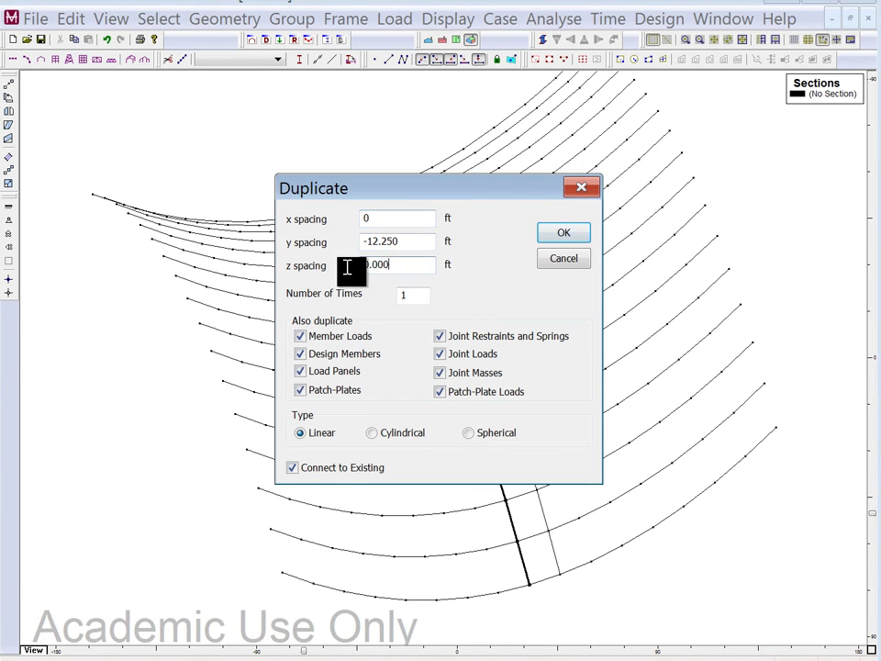
text(-8)
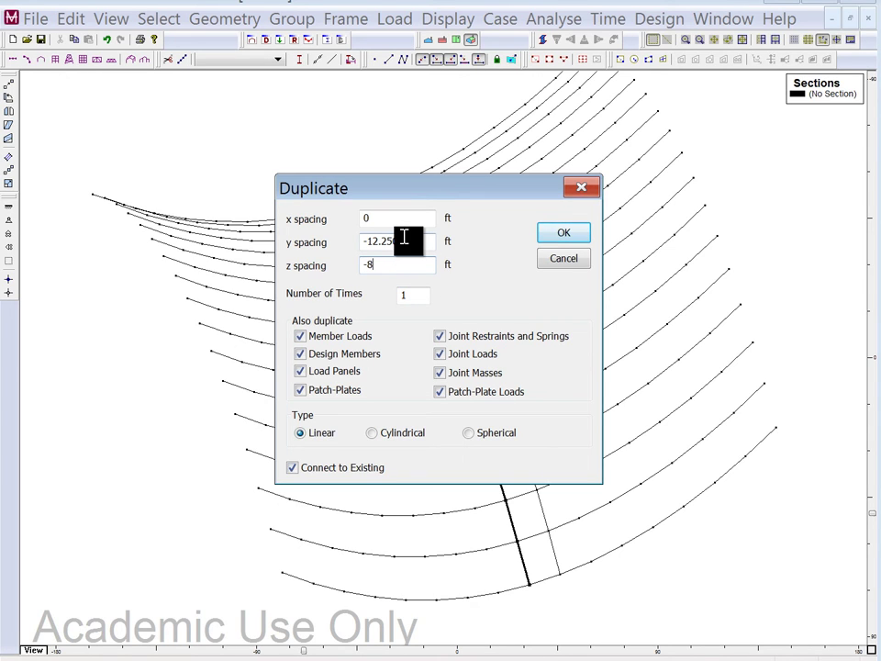
drag(404, 239, 350, 243)
text(1)
click(552, 237)
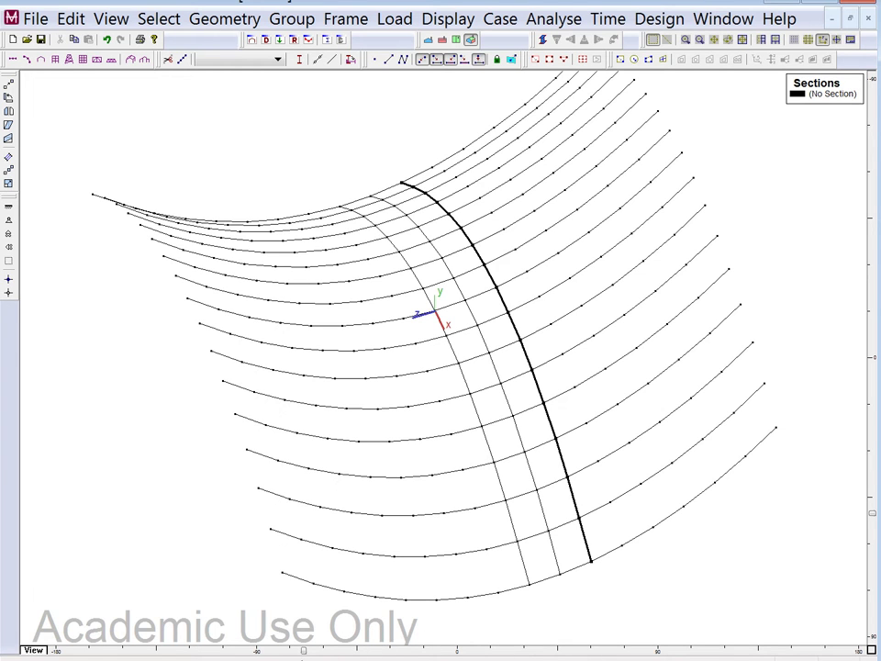
Duplicate the original downward arch again with y spacing 2.25 ft and z spacing -12 ft, using the Excel coordinates, and clear the selection.
drag(289, 653, 257, 652)
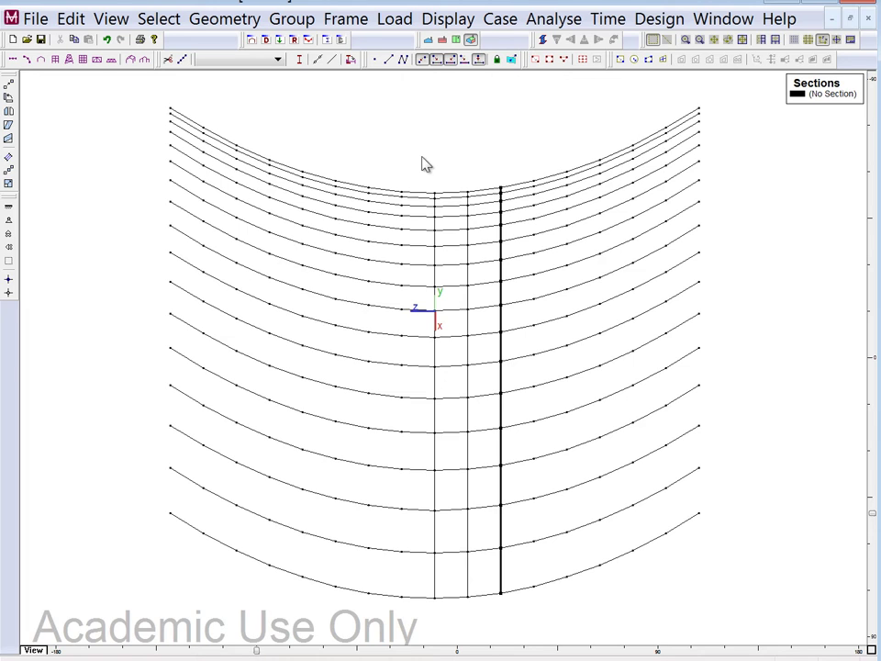
drag(417, 165, 458, 592)
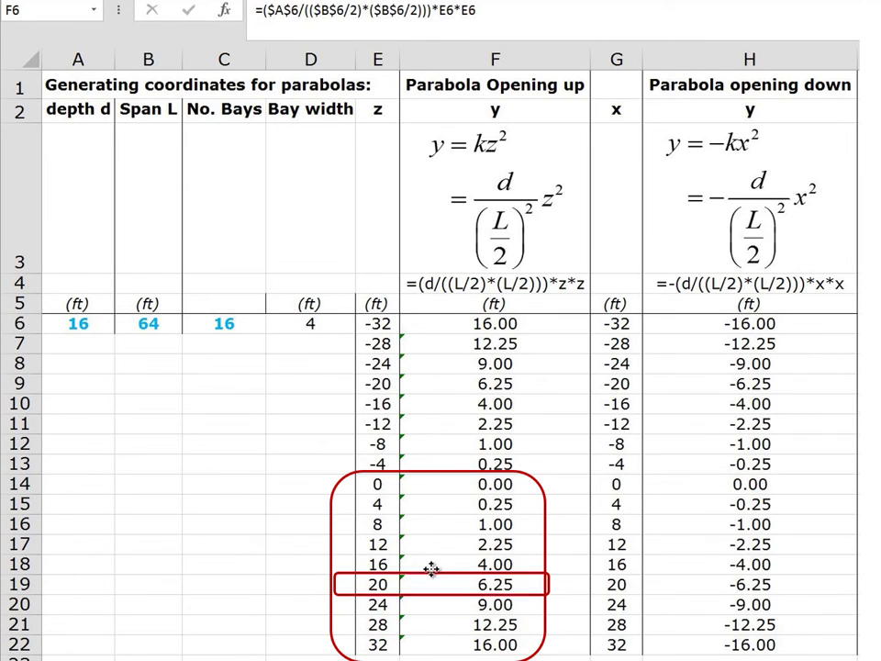
drag(429, 526, 429, 546)
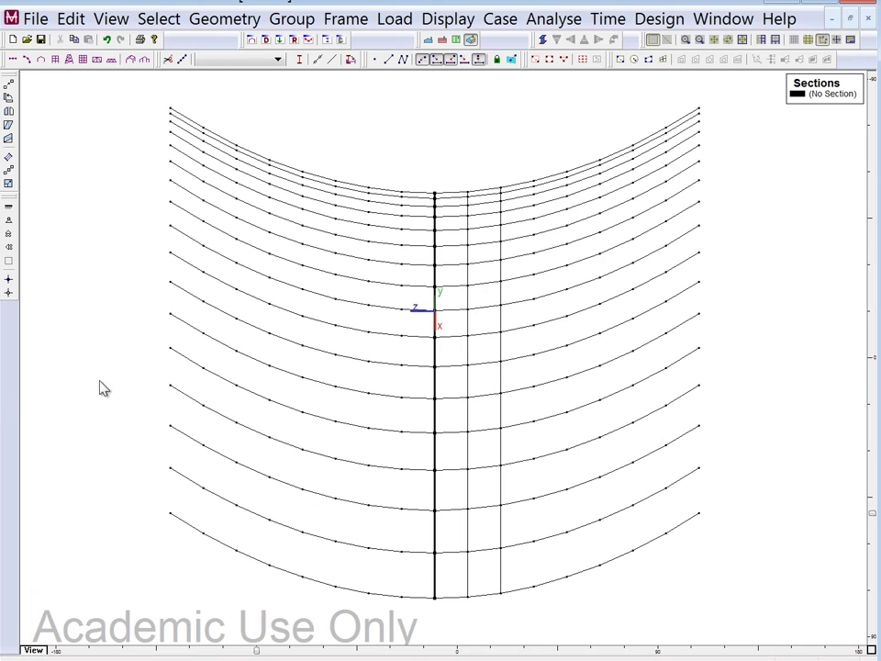
click(212, 28)
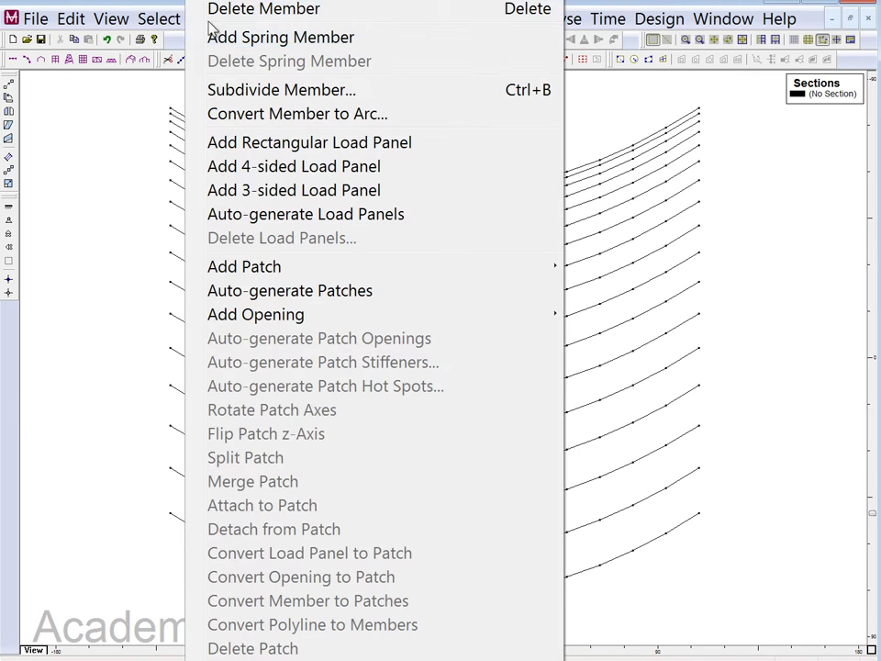
click(423, 623)
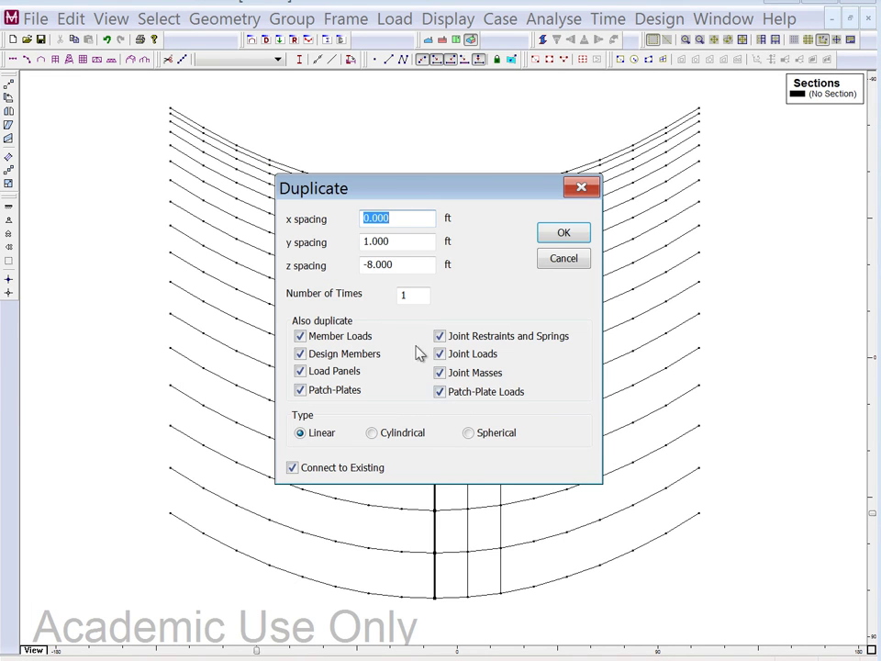
click(393, 264)
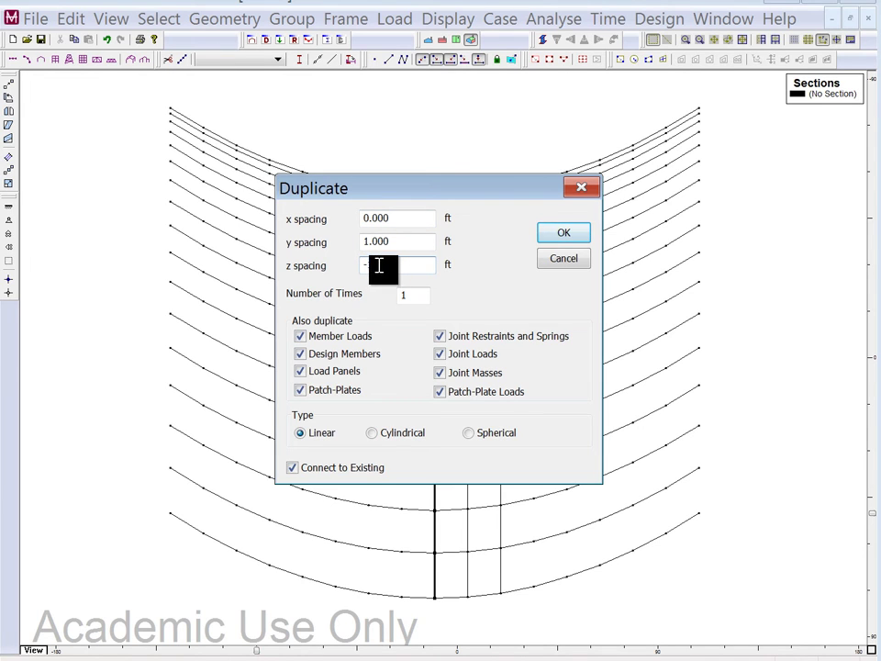
text(-12)
click(371, 242)
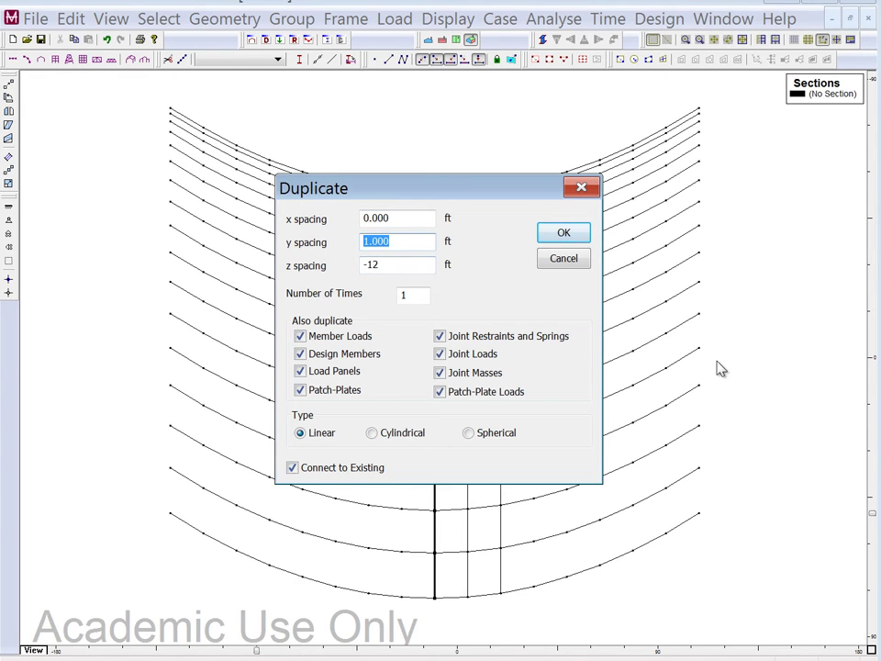
text(2.25)
click(569, 232)
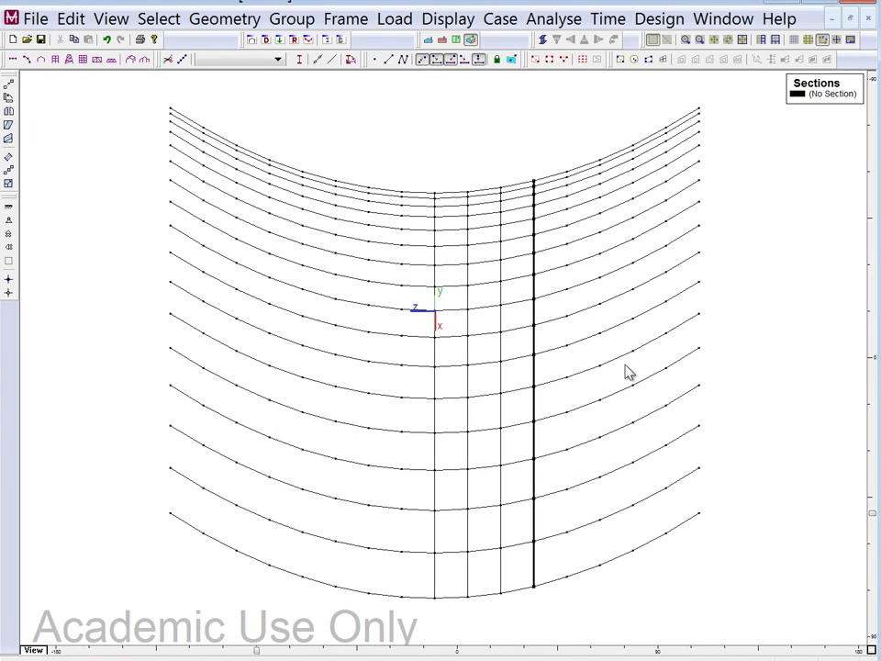
click(775, 456)
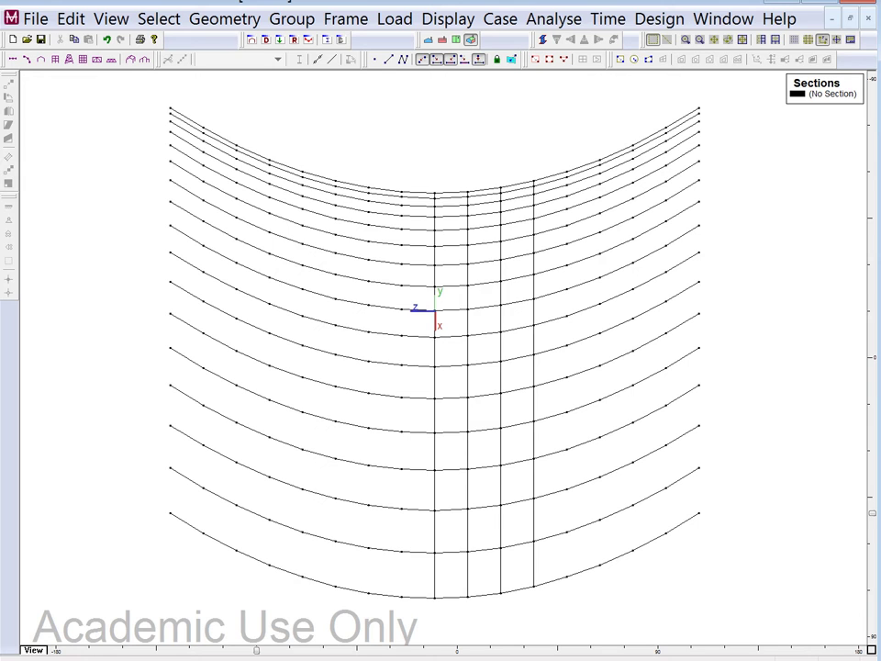
Select all eight downward arches on the negative z side, leaving out the arch at z = 0.
key(Right)
key(Up)
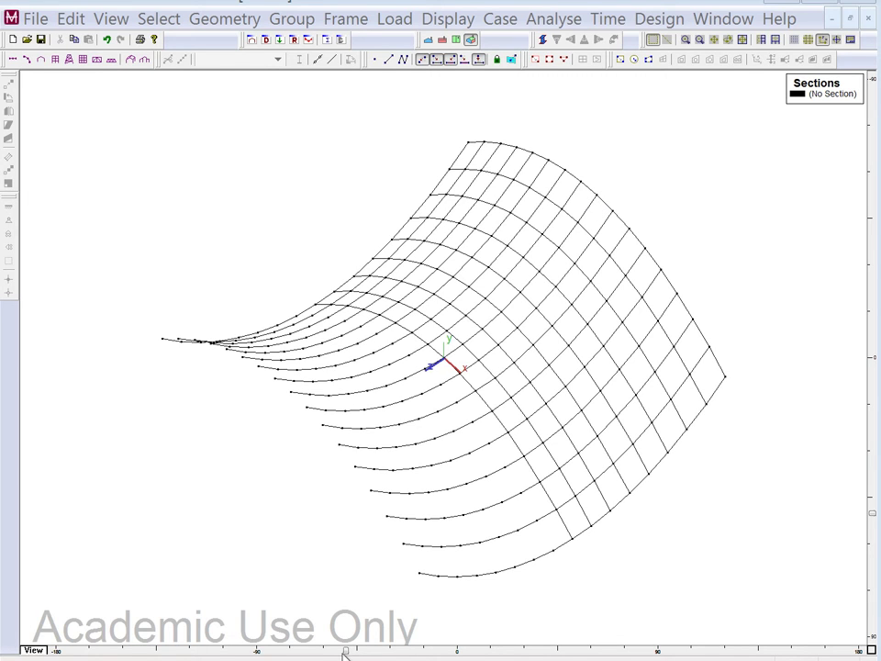
drag(345, 652, 255, 651)
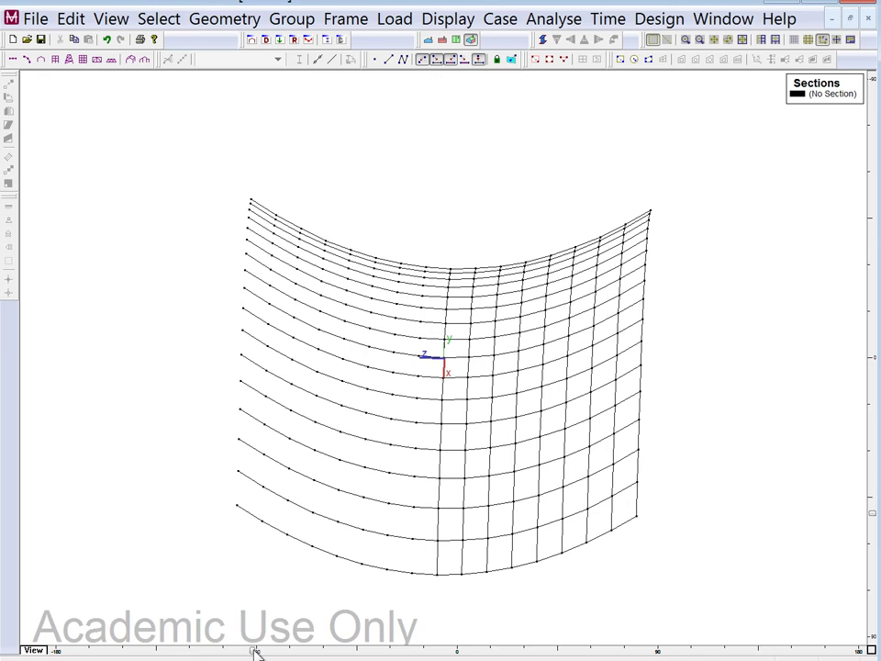
drag(257, 653, 256, 651)
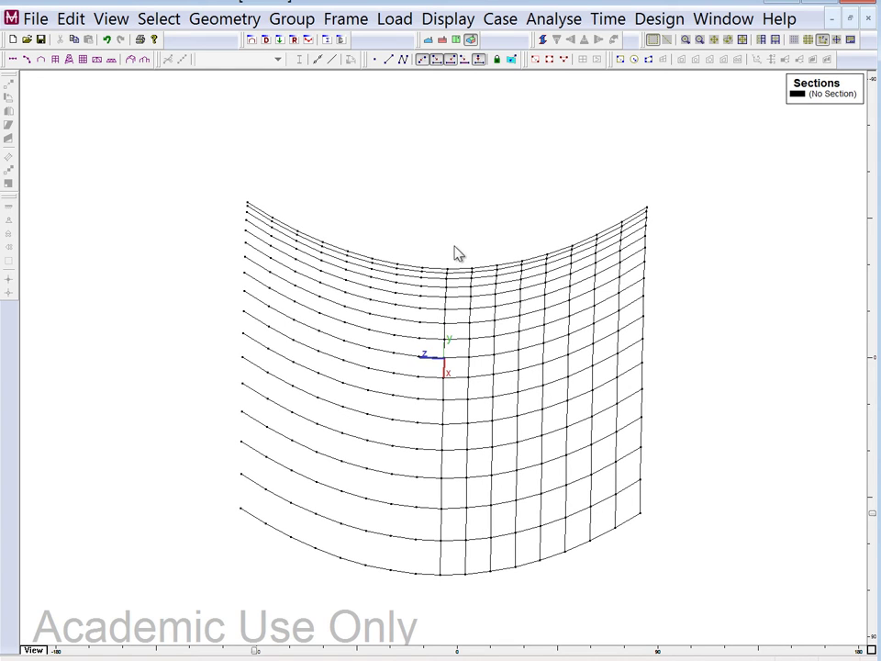
drag(454, 246, 476, 586)
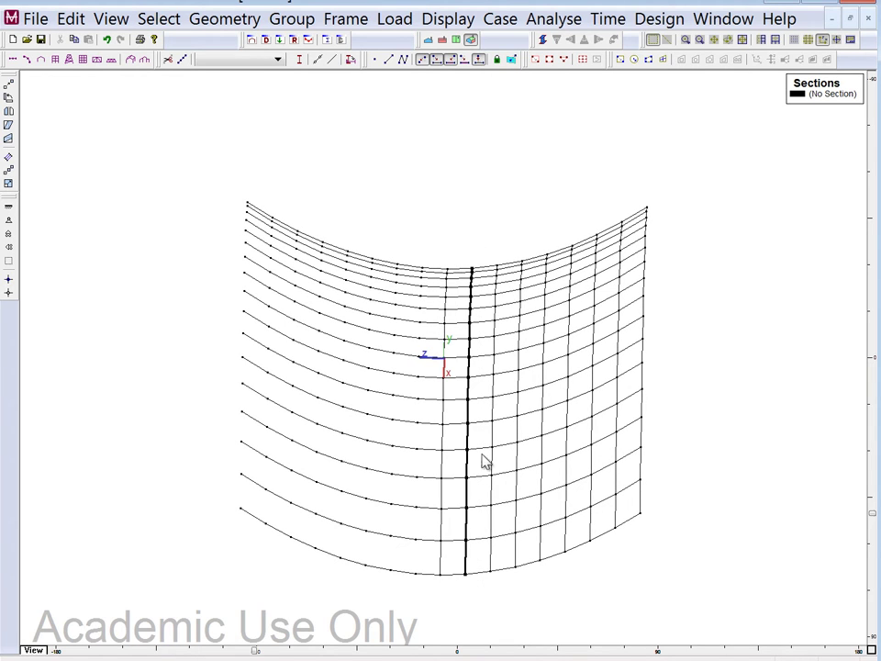
drag(488, 247, 504, 588)
drag(505, 238, 530, 599)
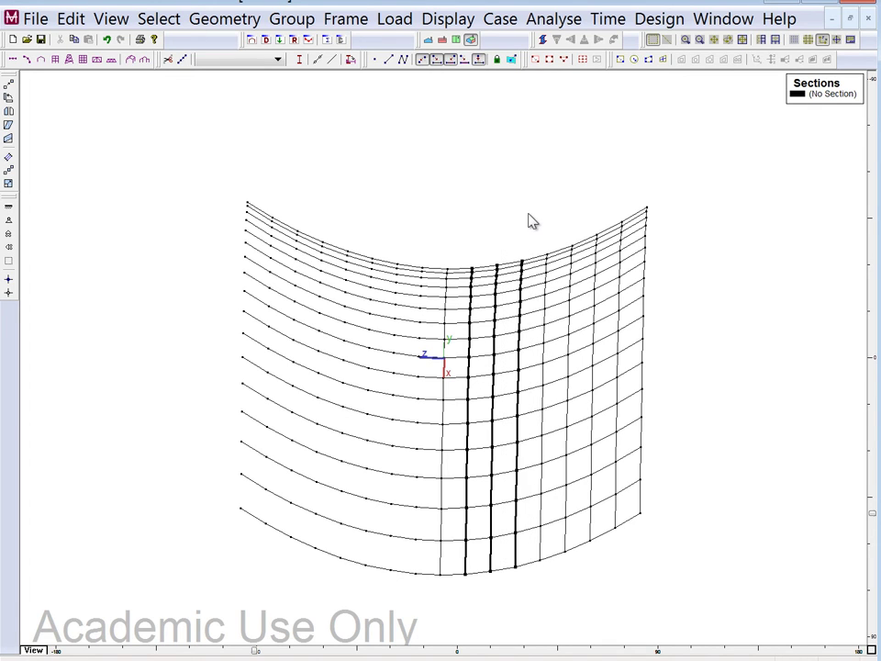
drag(527, 214, 557, 611)
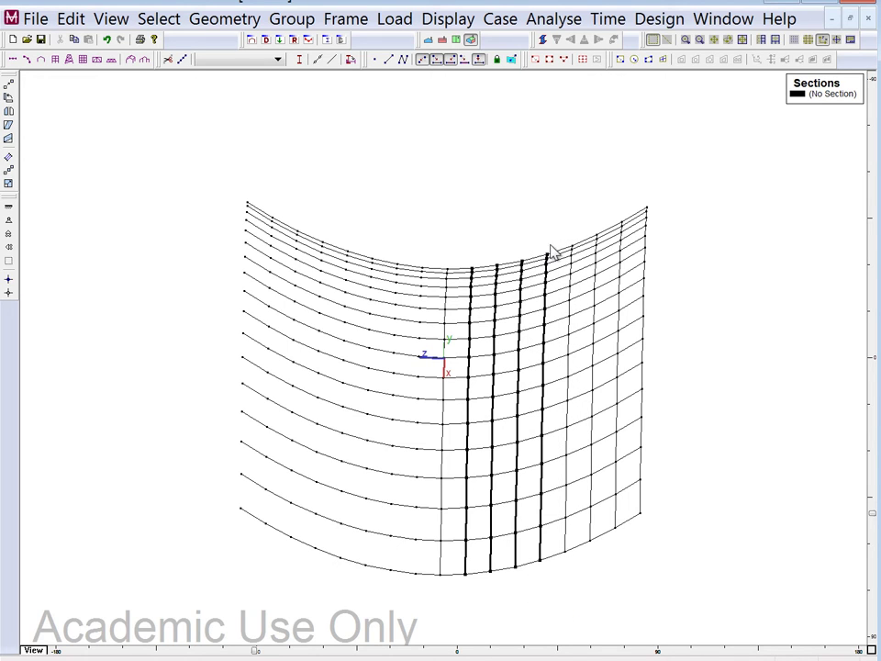
drag(556, 235, 574, 597)
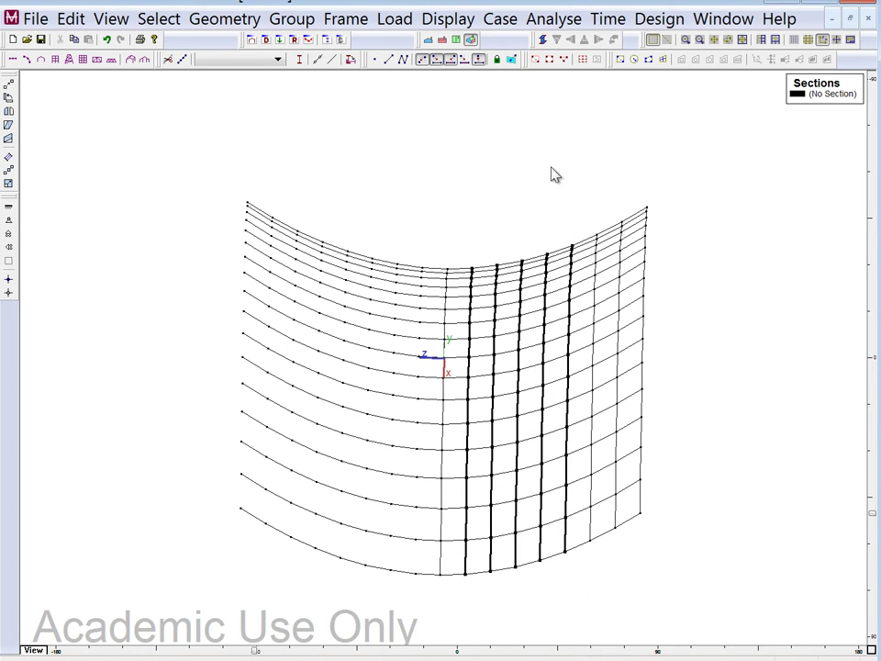
drag(578, 199, 603, 580)
drag(610, 210, 621, 573)
drag(613, 200, 625, 561)
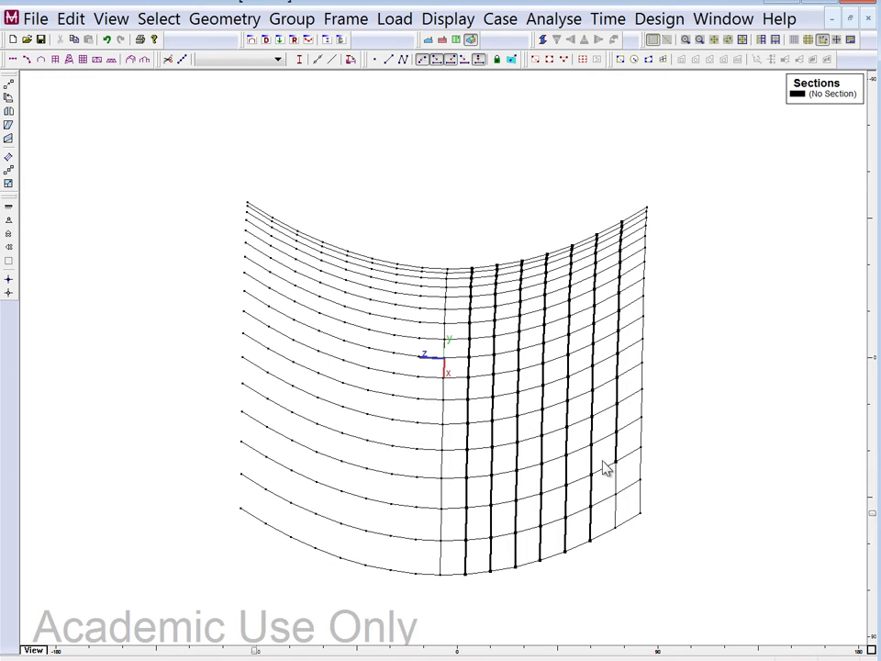
drag(608, 457, 626, 556)
drag(643, 180, 669, 542)
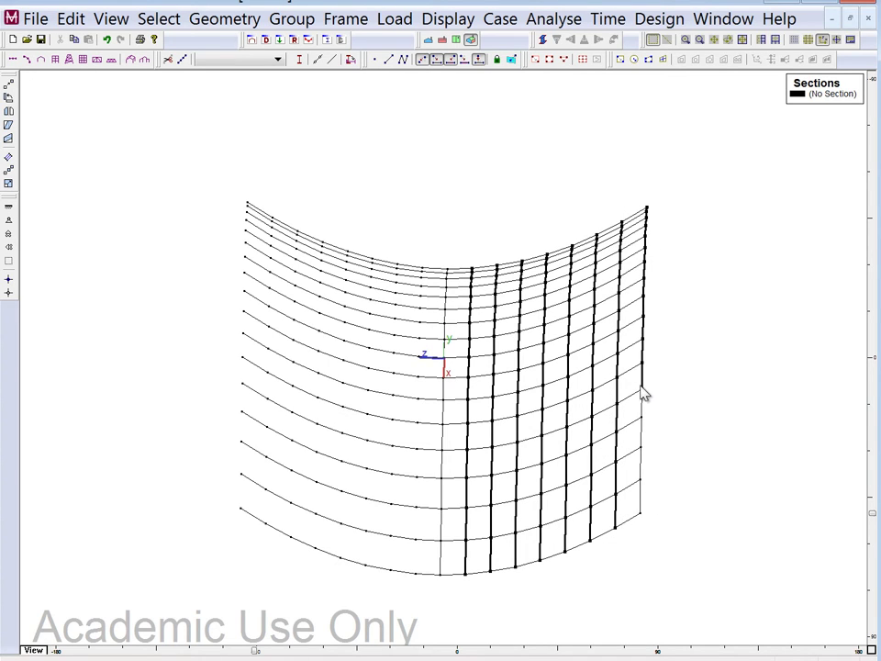
drag(633, 389, 663, 509)
Mirror the selected arches about z = 0 ft with duplication and connection to existing members, and clear the selection.
click(226, 22)
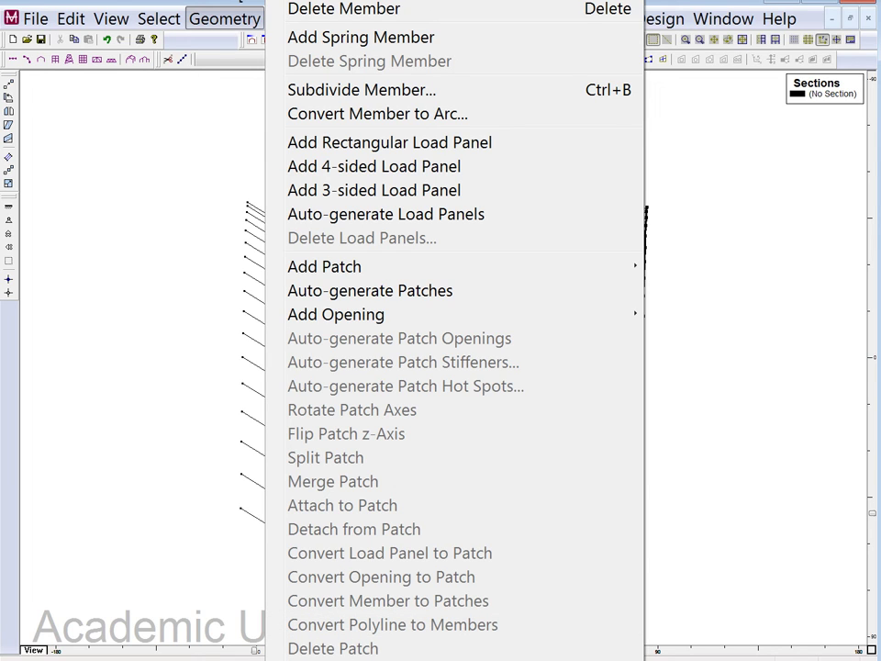
click(341, 578)
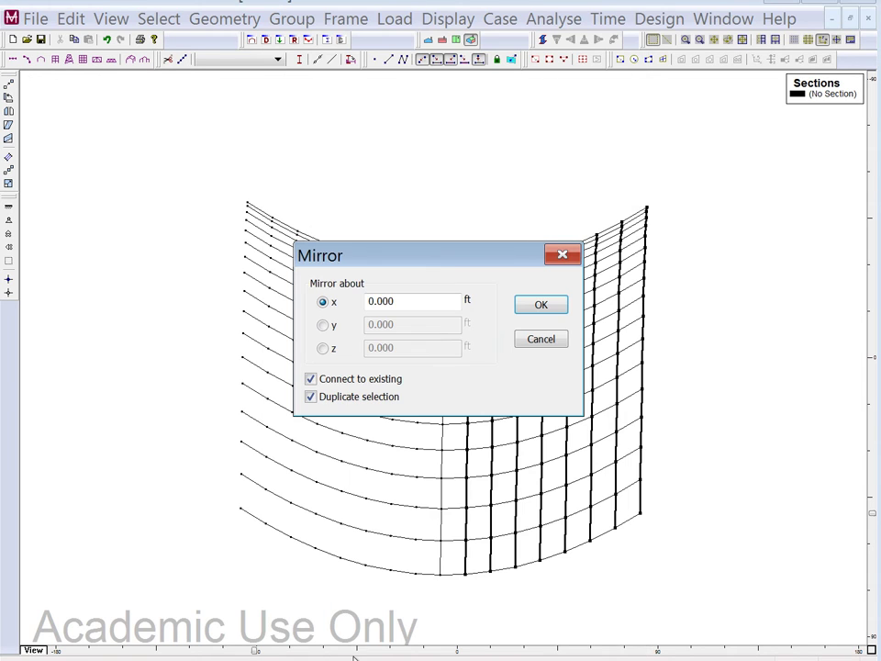
click(324, 350)
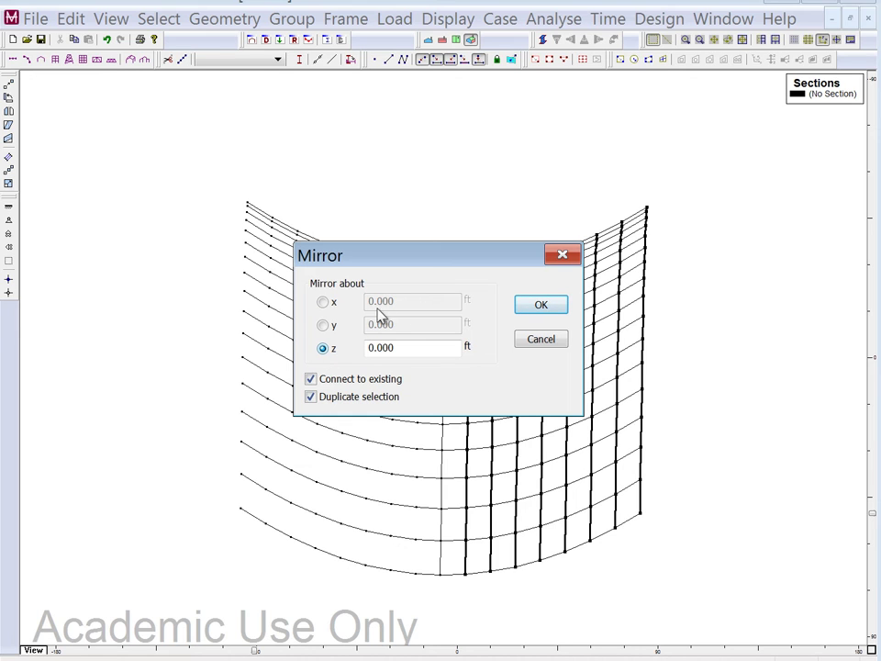
drag(410, 266, 250, 162)
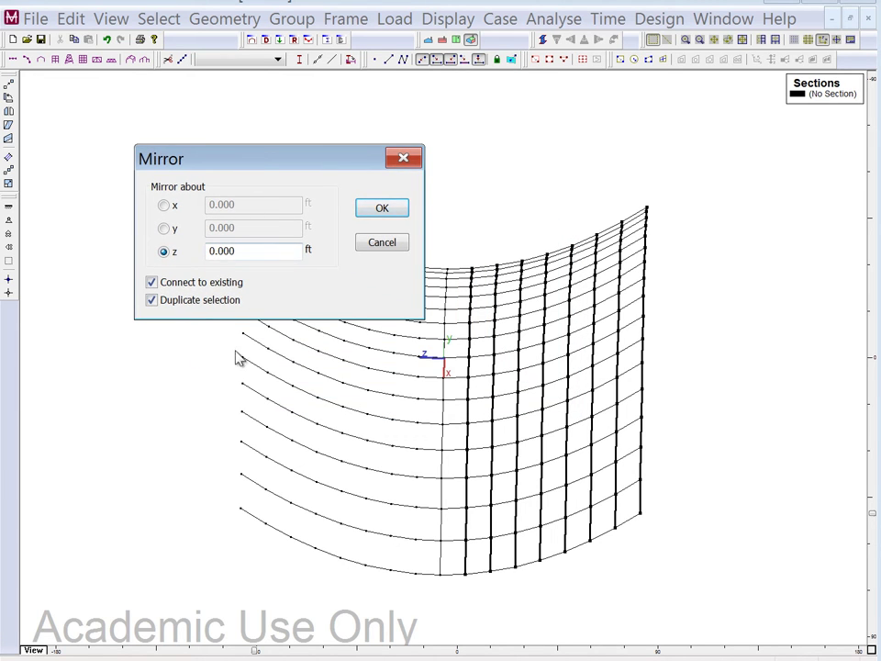
click(376, 212)
click(703, 413)
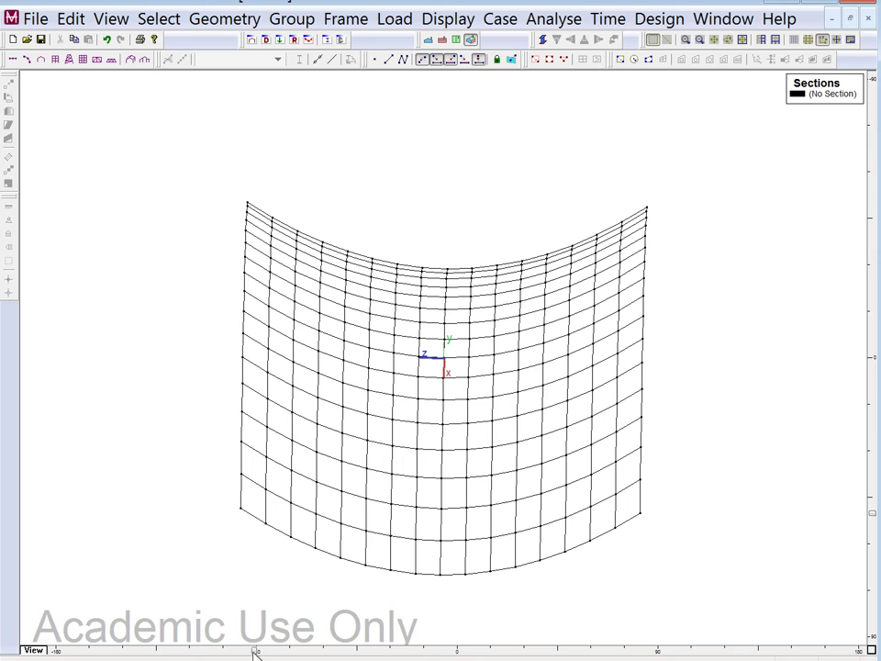
Examine the completed saddle grid in plan and from oblique angles.
right_drag(192, 491, 258, 469)
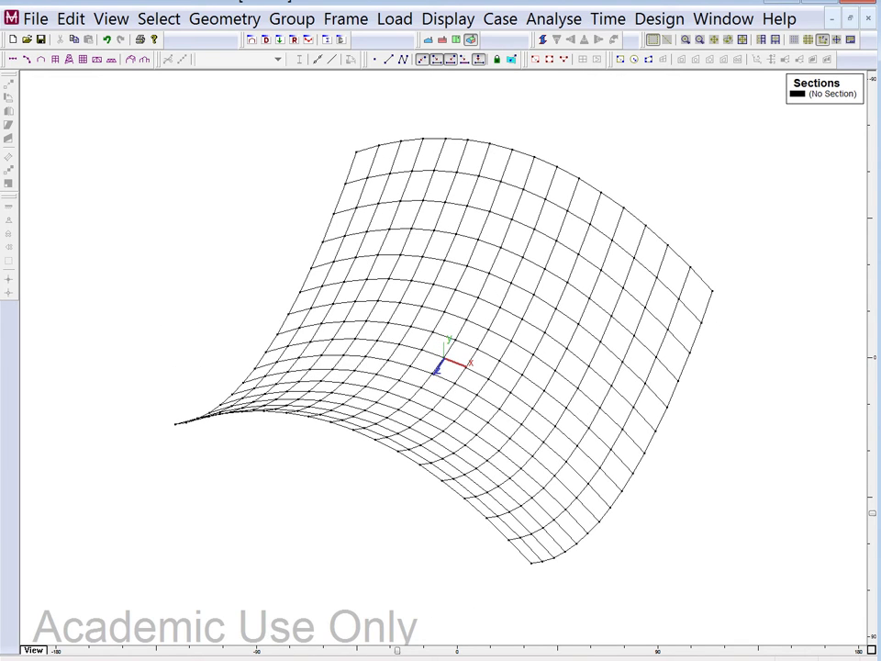
drag(874, 519, 873, 358)
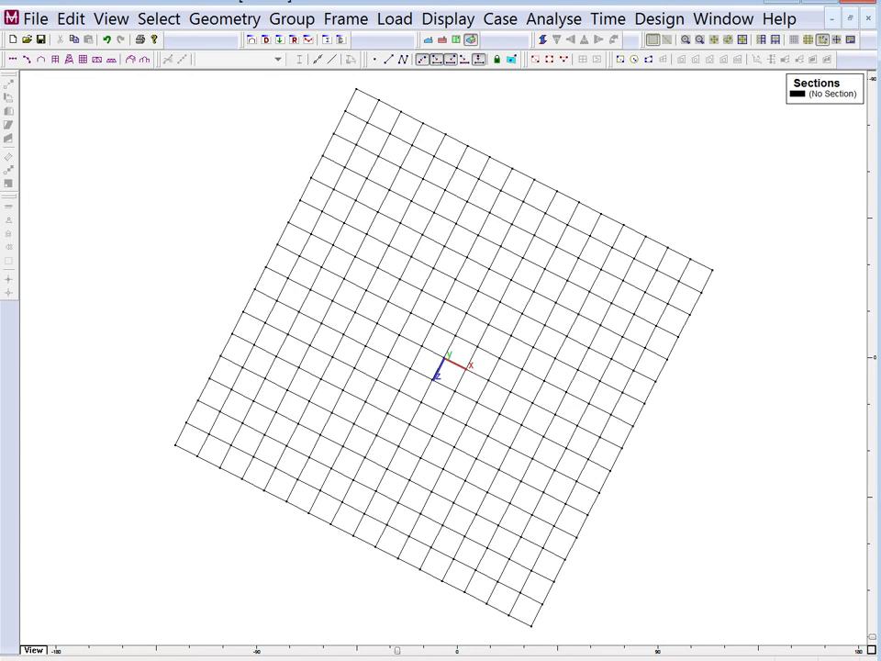
drag(878, 606, 877, 537)
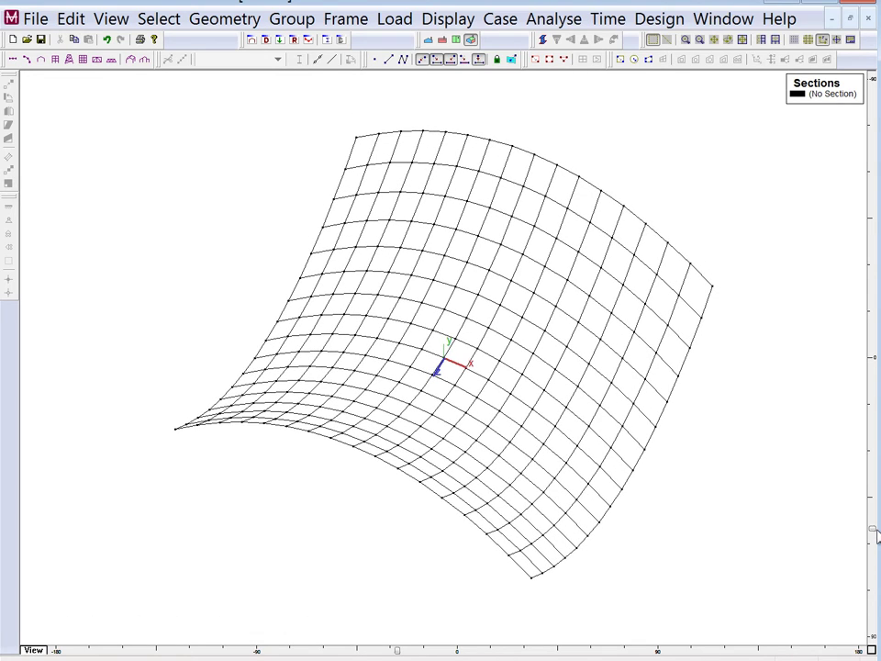
key(ctrl+z)
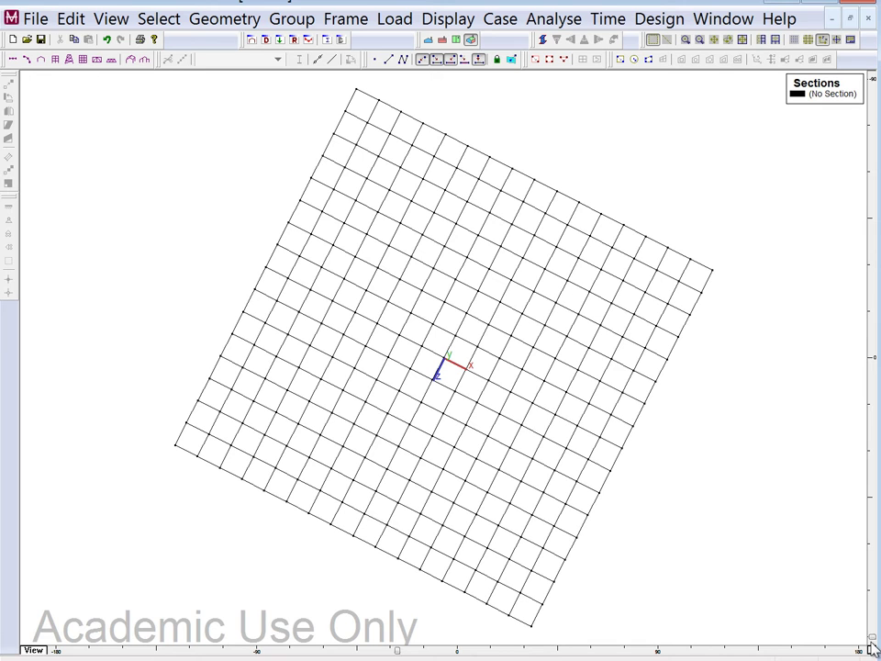
click(870, 497)
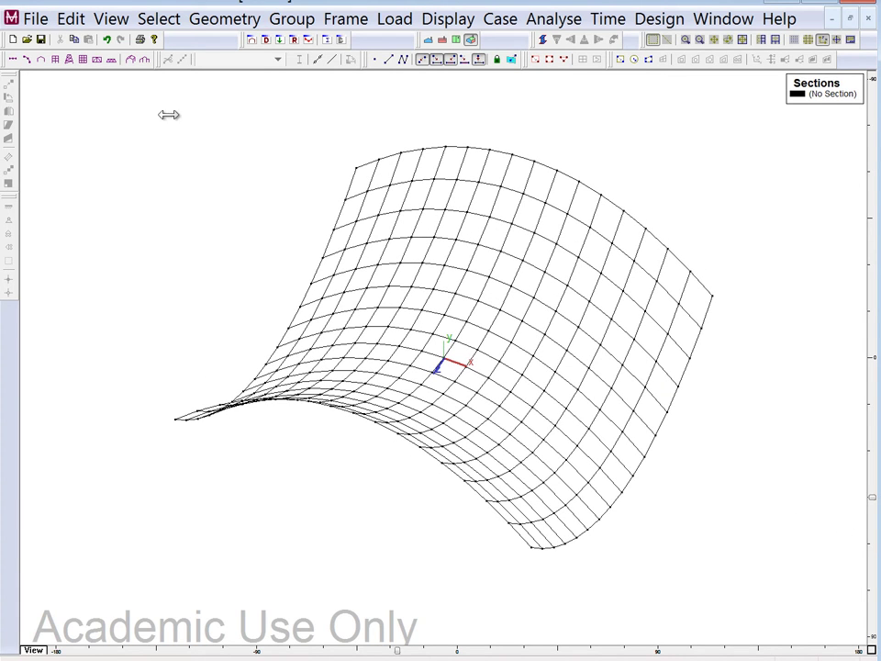
Rescale the entire saddle grid with a y factor of 0.5, keeping the x and z factors at 1.00.
click(226, 20)
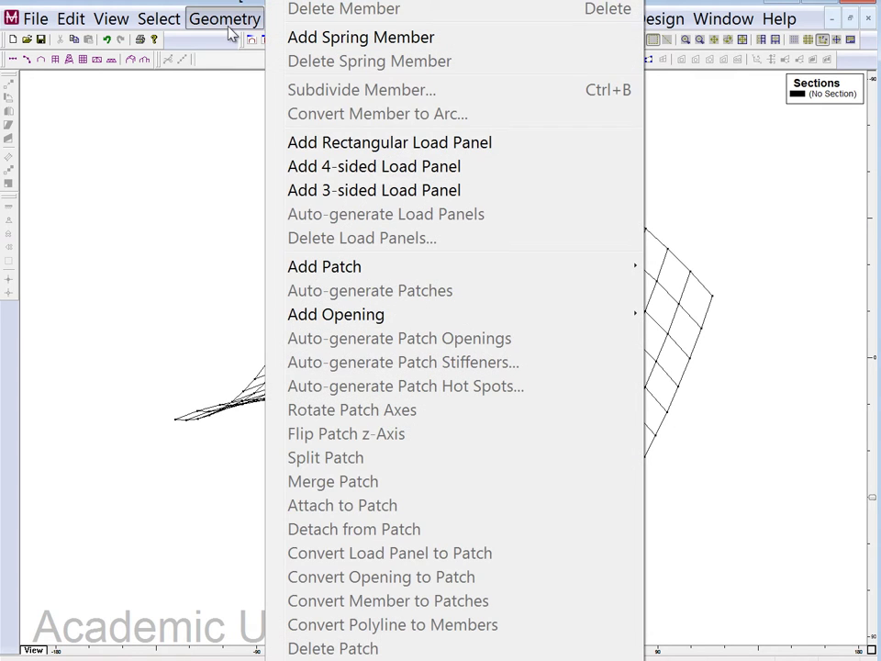
click(230, 20)
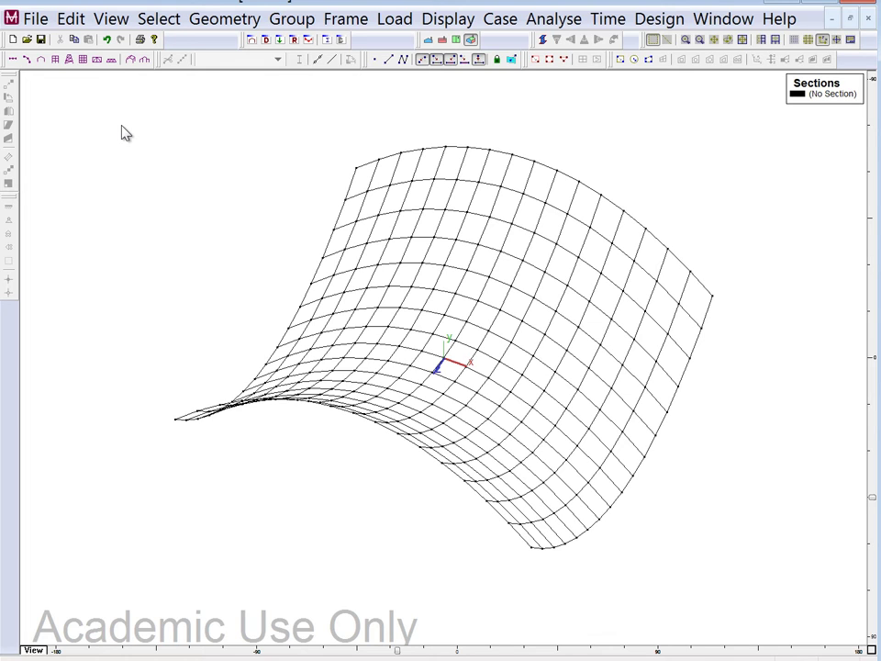
drag(122, 126, 552, 418)
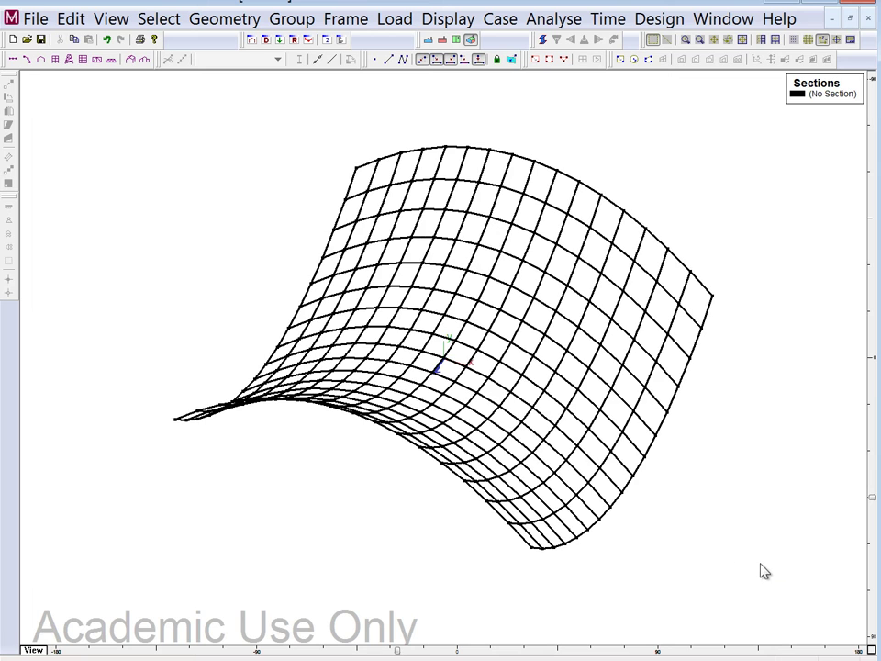
click(222, 22)
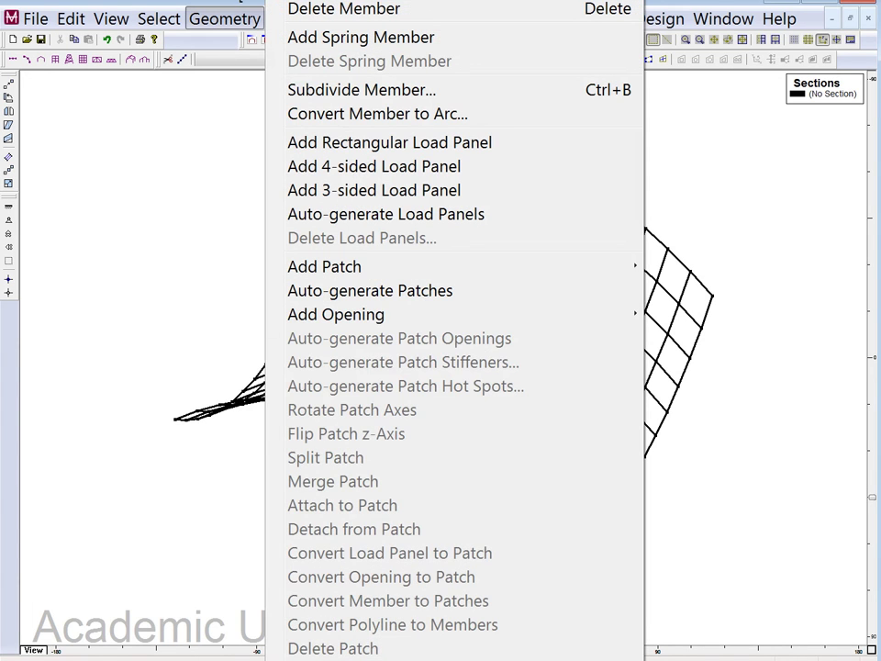
key(Return)
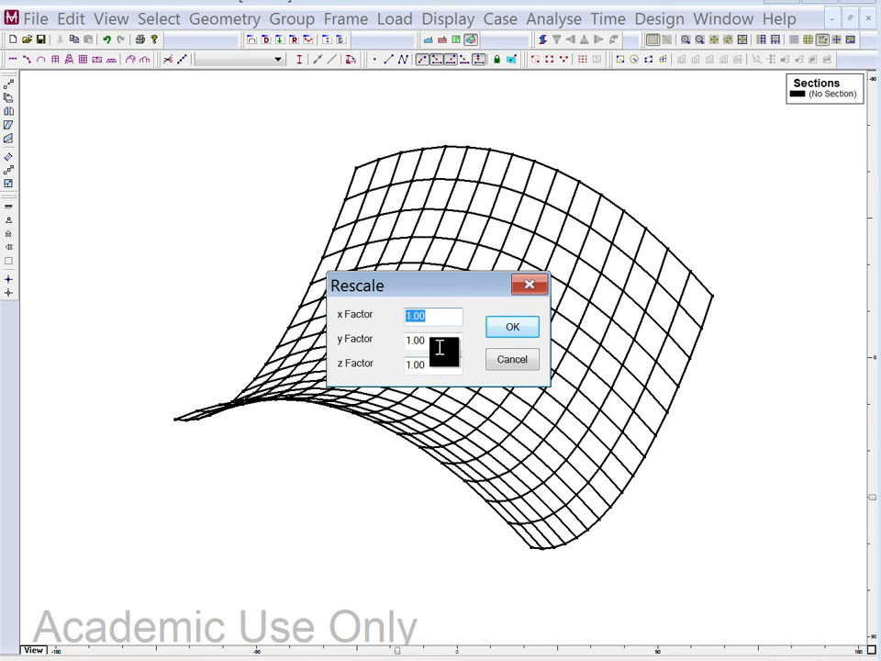
key(Tab)
key(BackSpace)
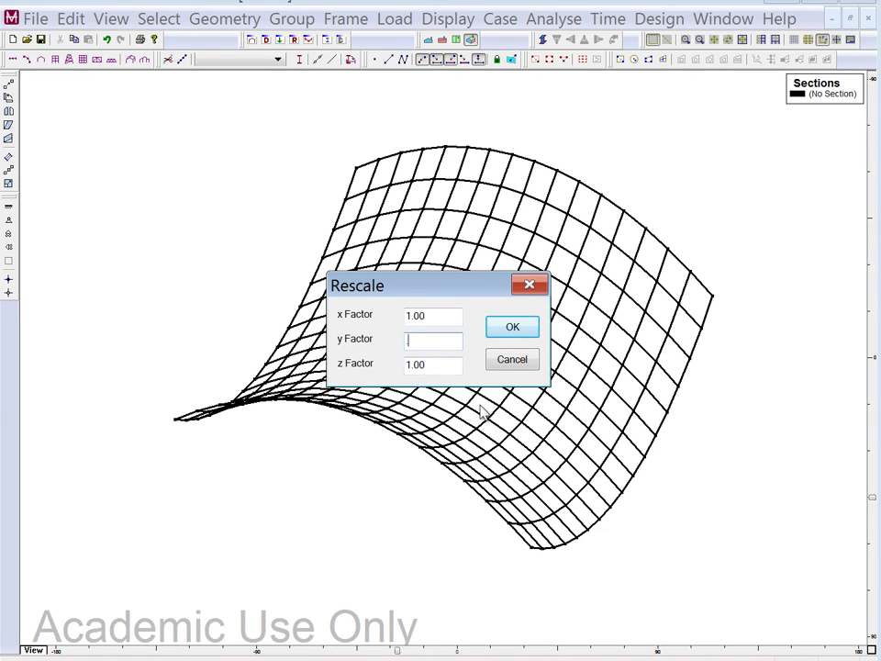
text(.5)
click(531, 329)
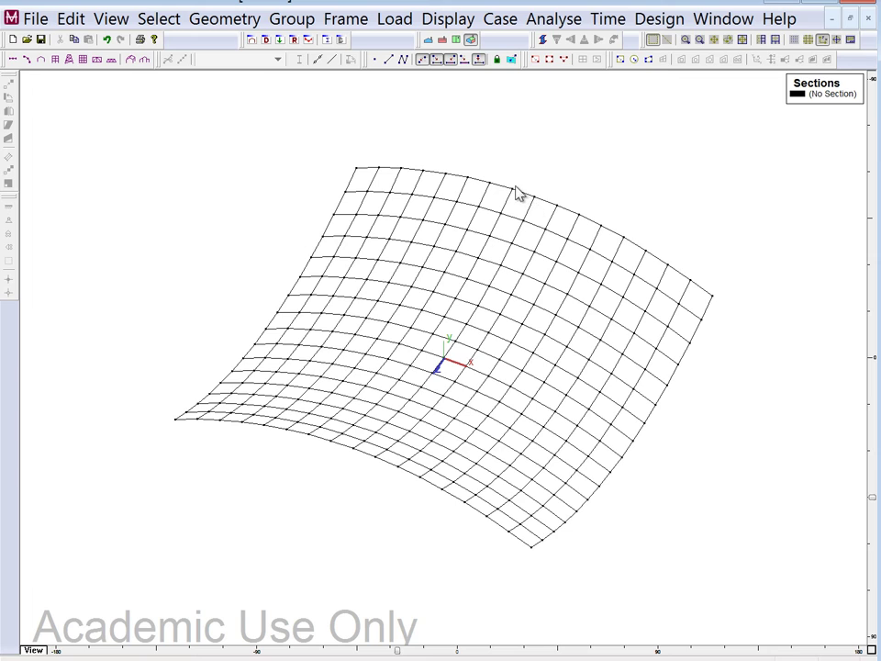
mouse_move(515, 193)
key(ctrl+z)
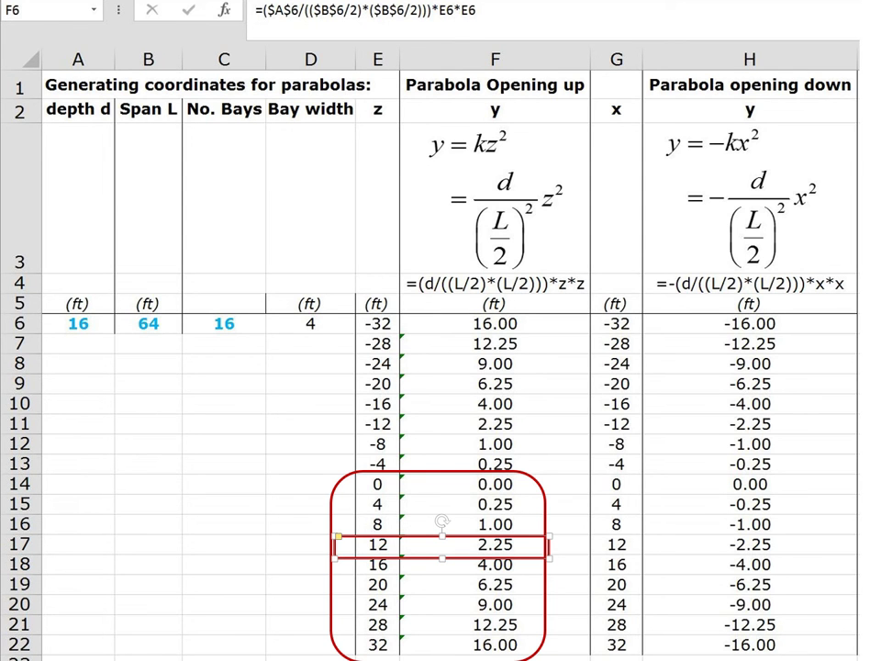
key(Escape)
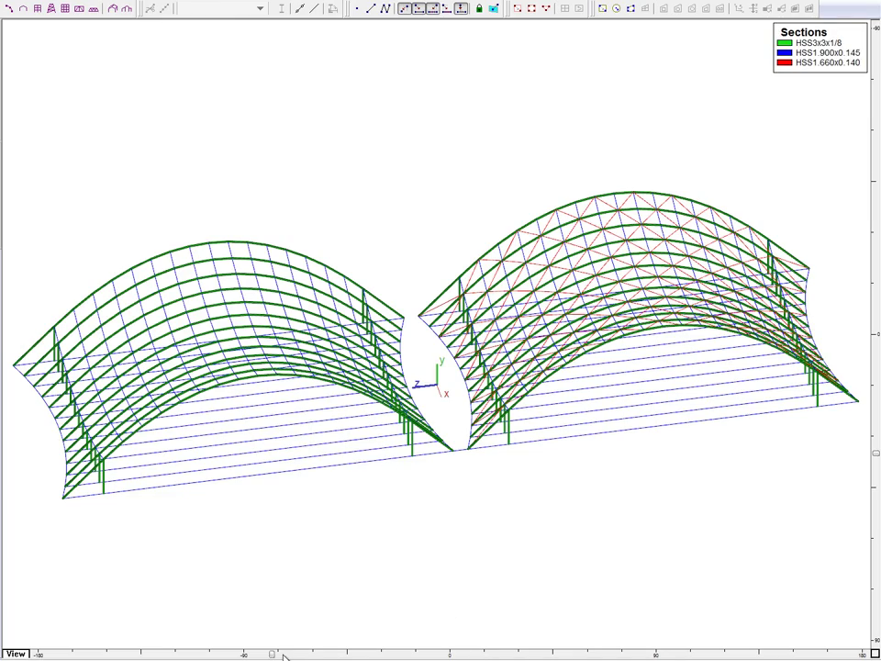
Display the Mz' bending moment diagrams of the two roof structures for the SnowAsym load case.
drag(276, 655, 299, 654)
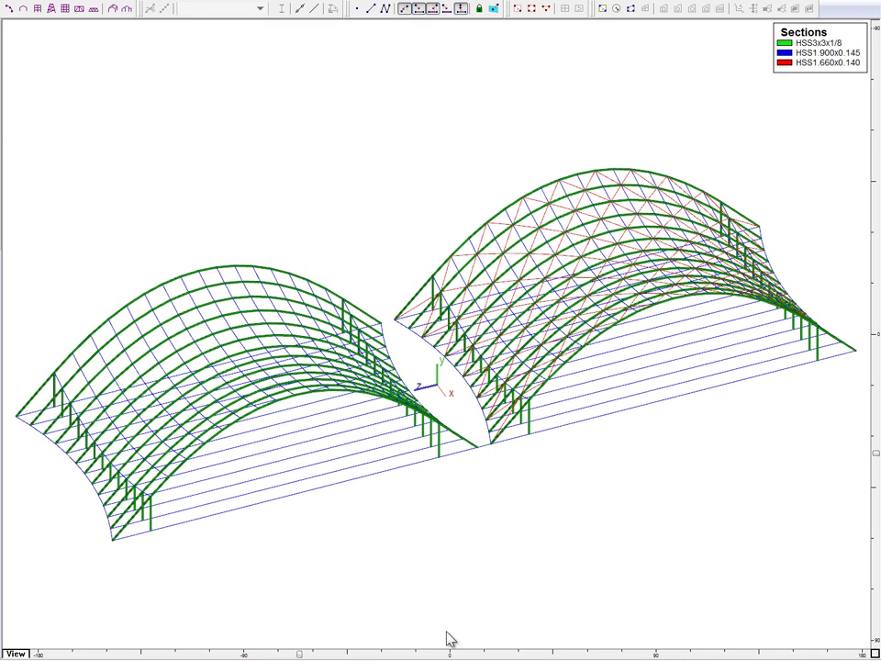
click(292, 4)
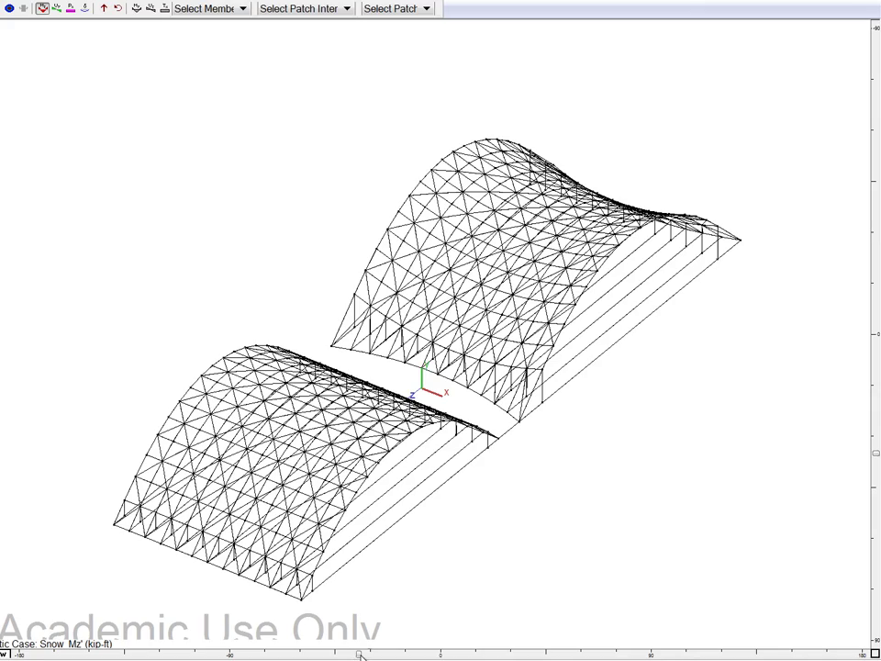
shift+middle_drag(273, 492, 294, 638)
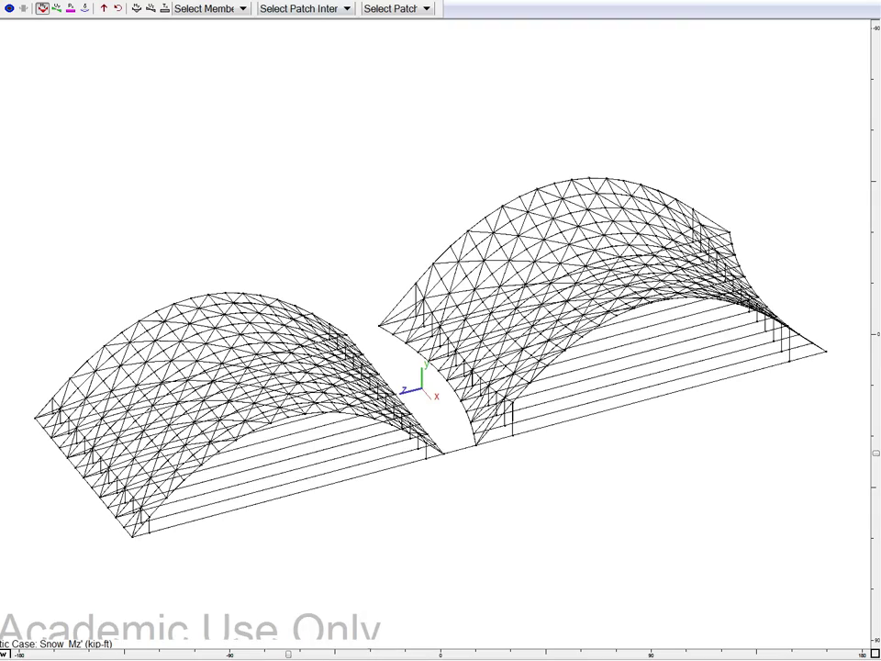
click(404, 0)
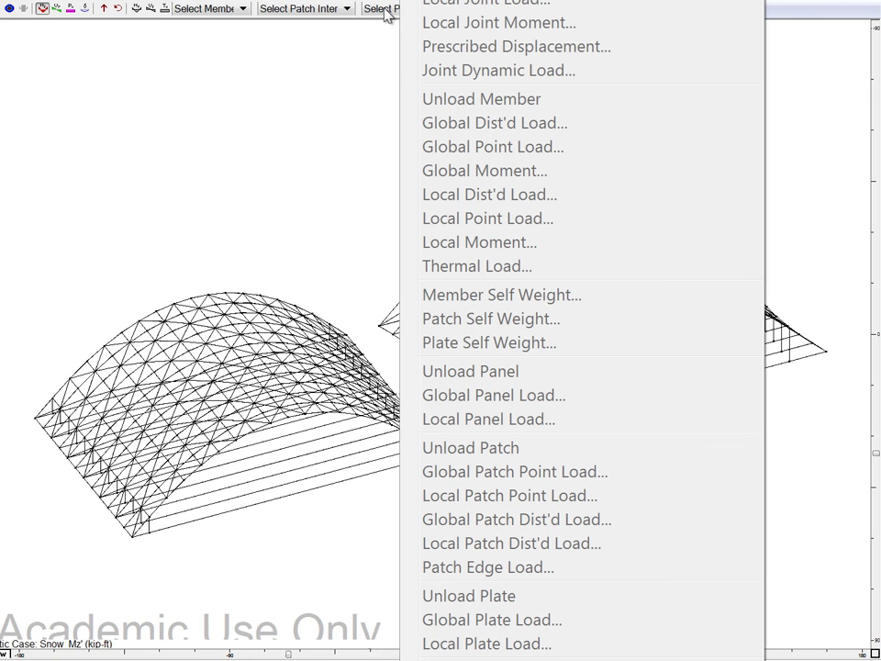
key(Escape)
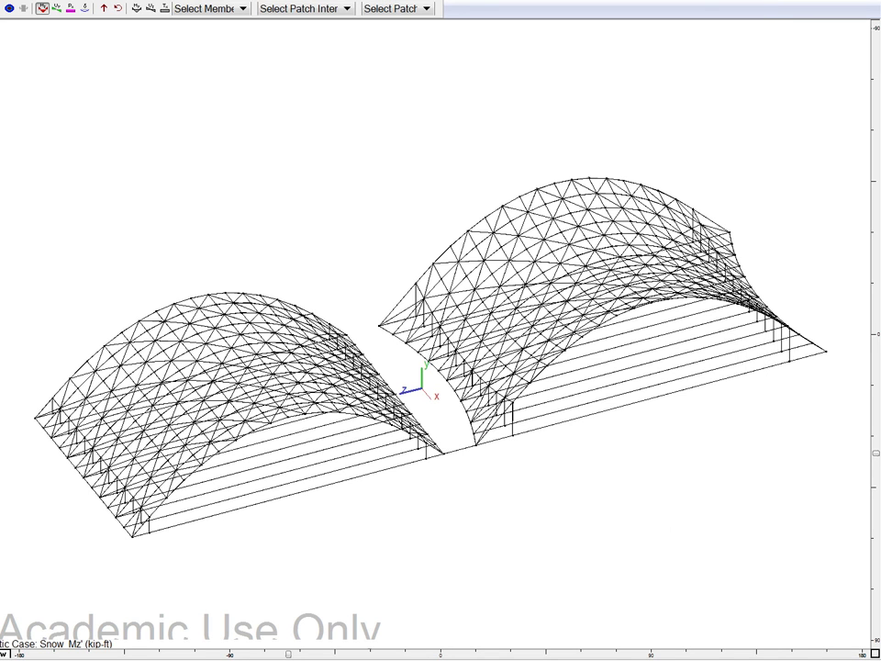
click(491, 0)
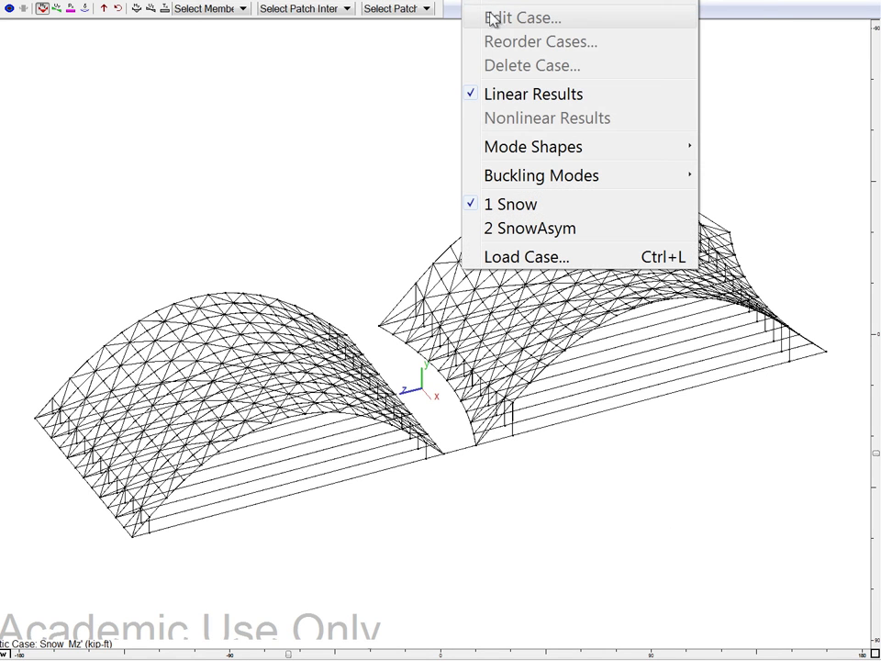
click(535, 230)
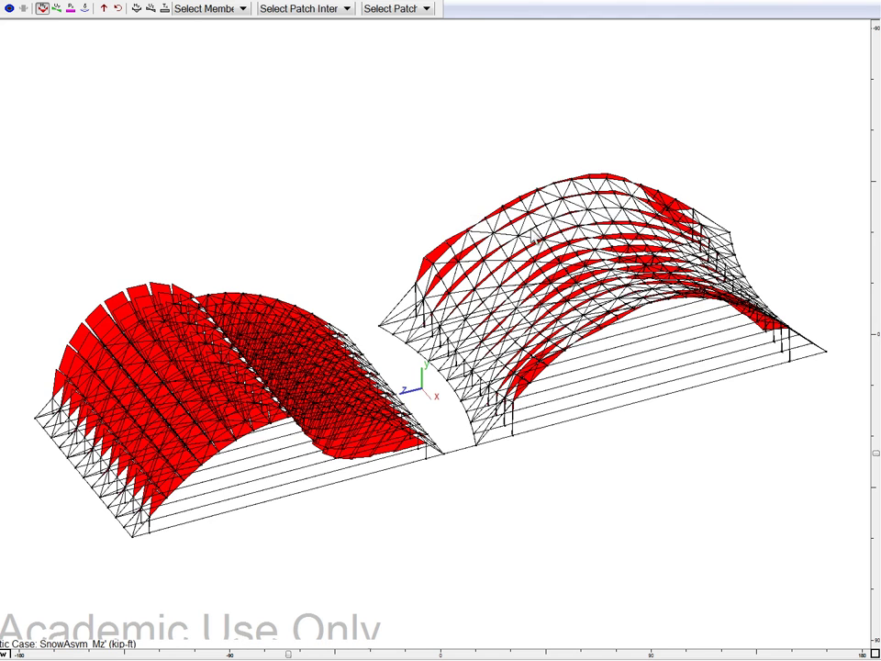
Display the deflected shapes of both roof structures for the SnowAsym load case, with the plot diagram scale set to 0.4.
click(85, 9)
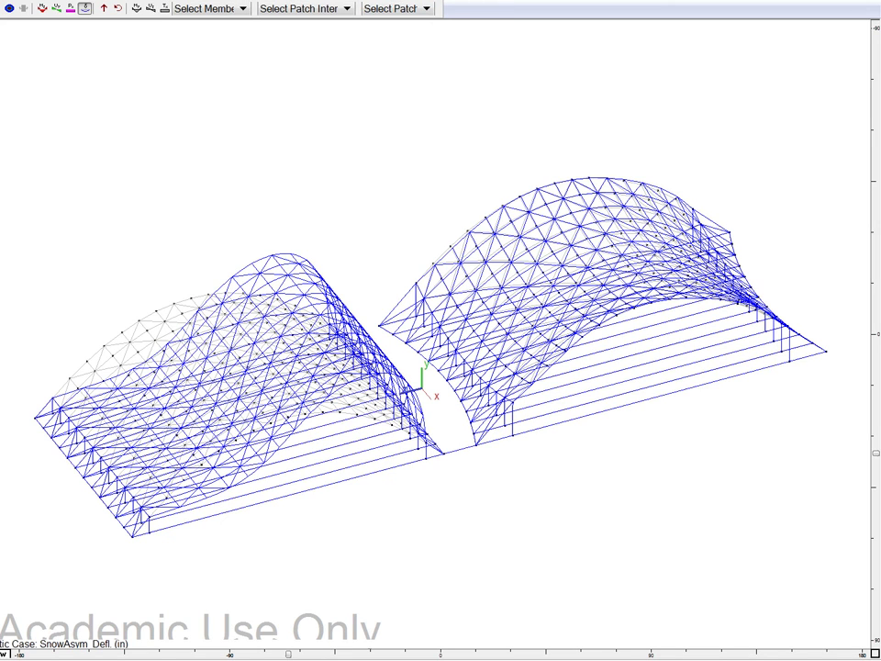
click(409, 2)
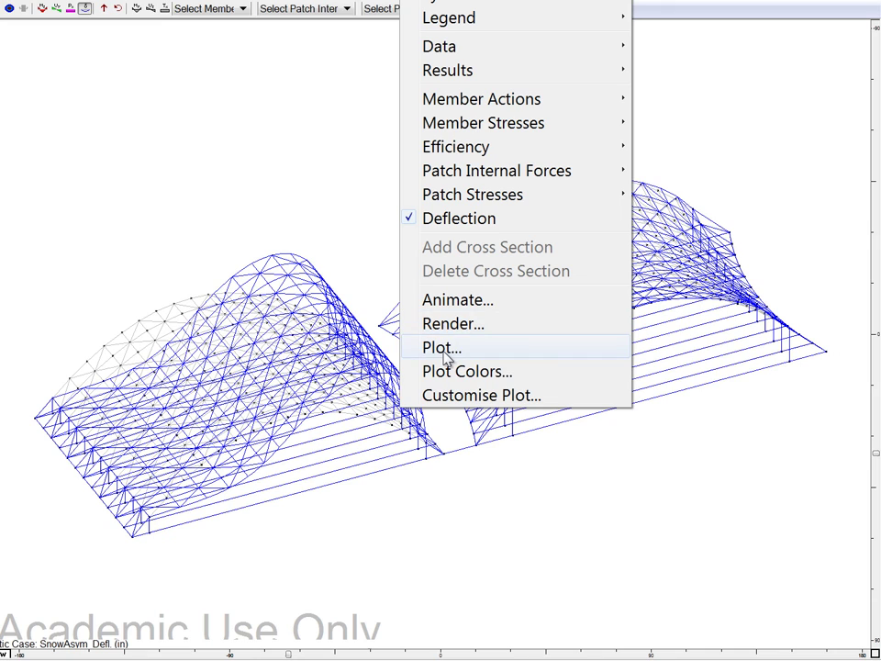
click(447, 354)
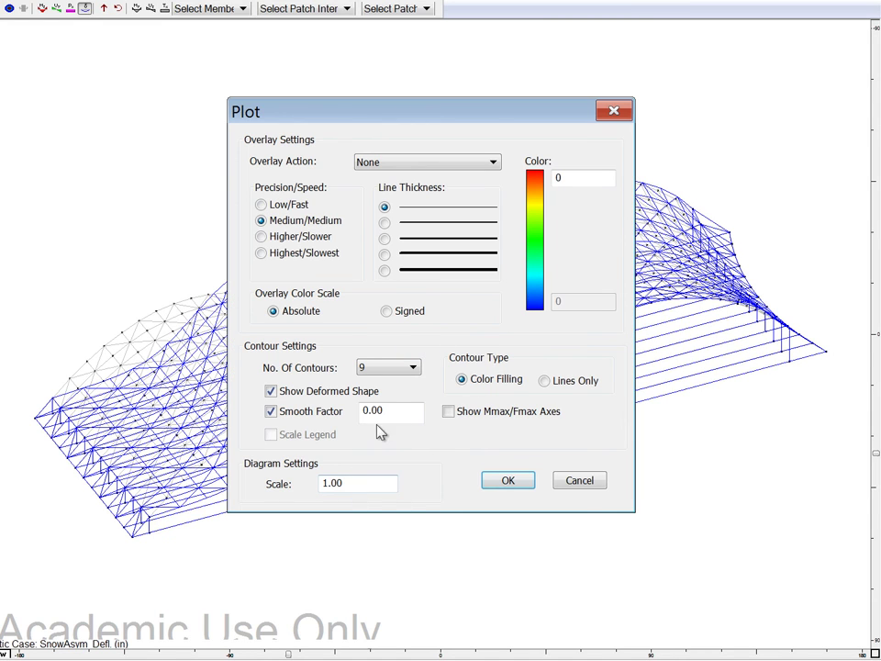
drag(356, 485, 294, 484)
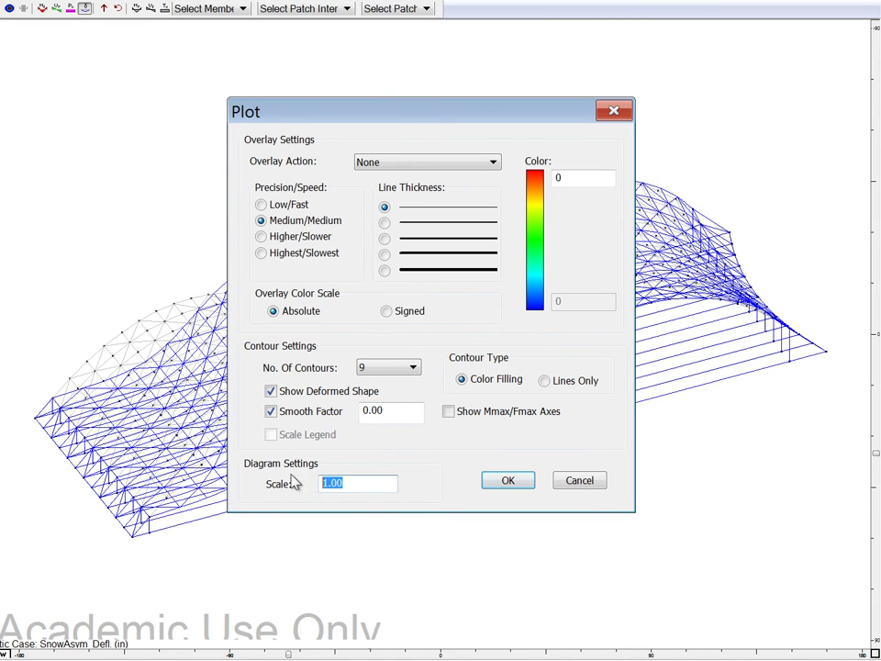
text(.4)
click(501, 481)
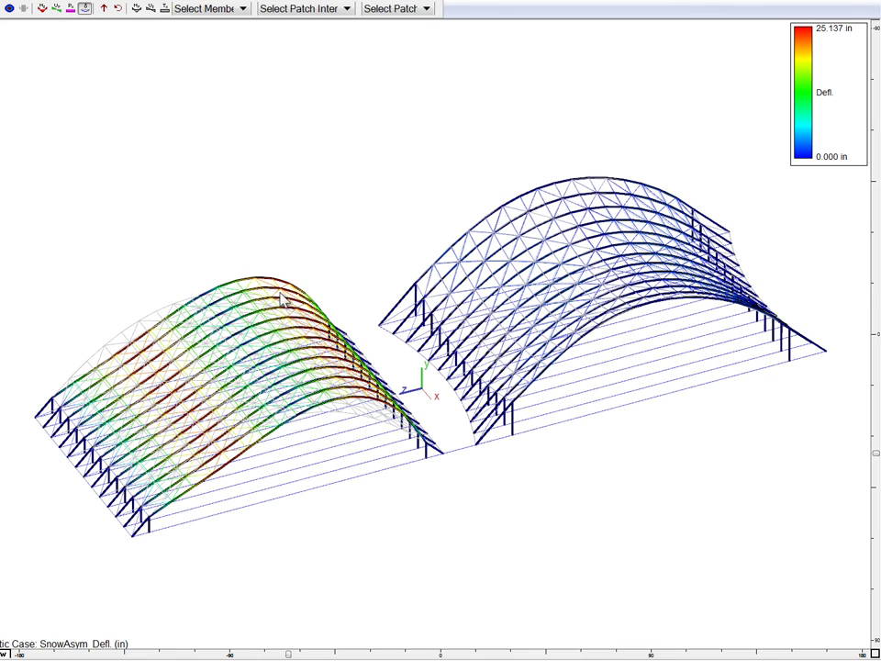
drag(102, 273, 344, 515)
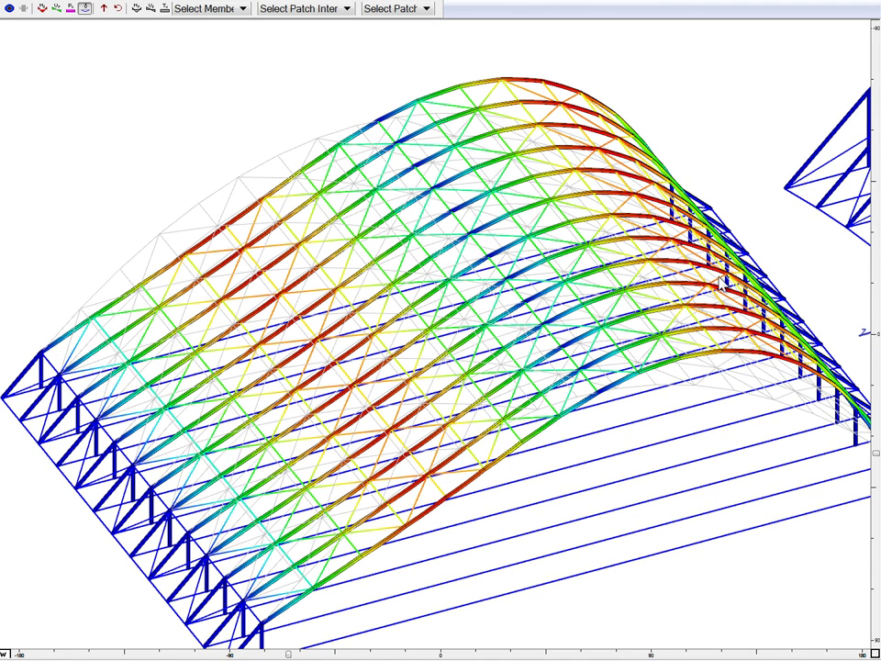
key(Home)
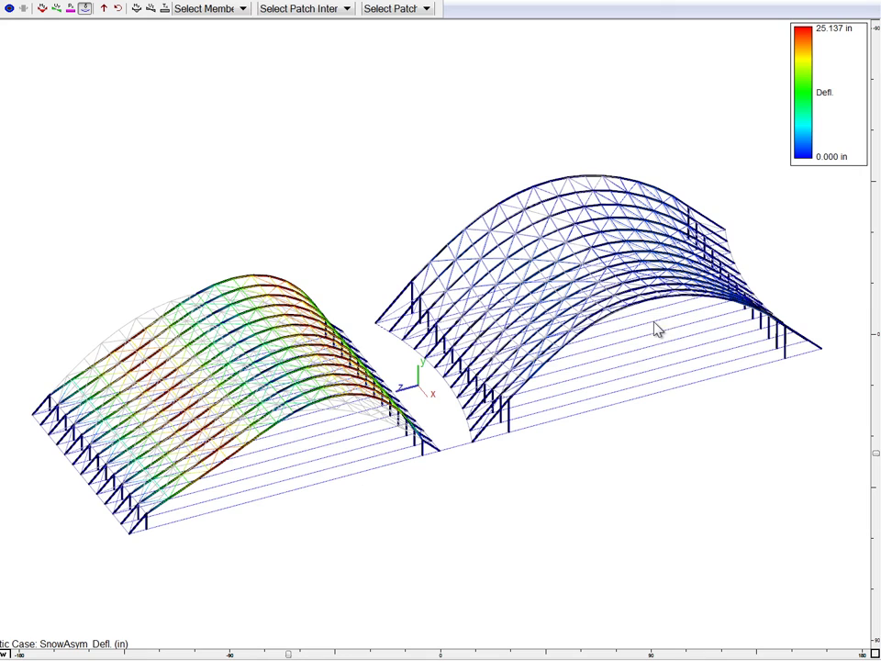